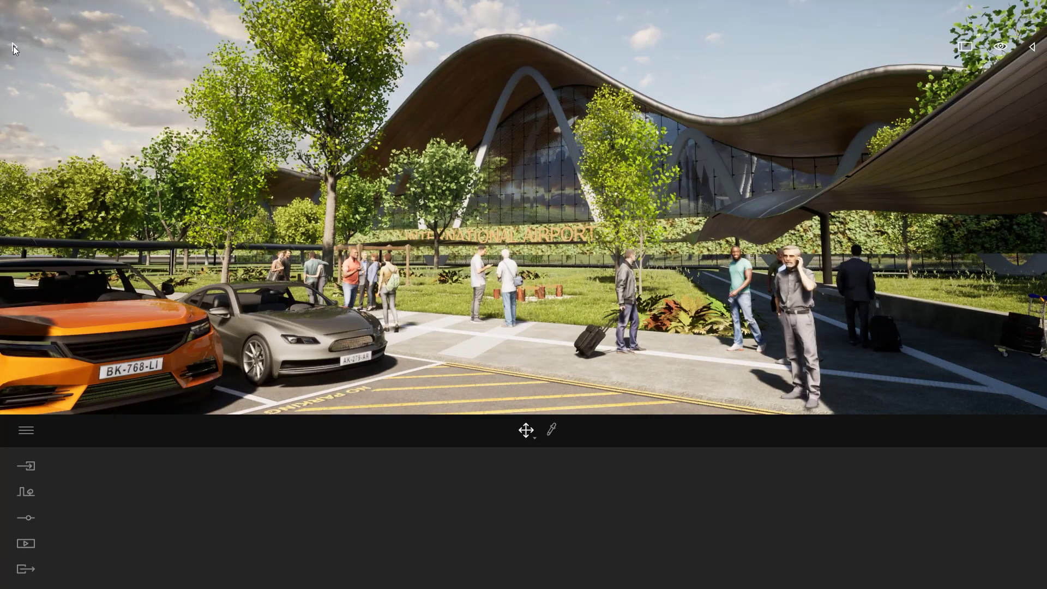
# Open the asset library and browse Quixel Megascans 3D street assets to the Bollard category.
pyautogui.click(13, 45)
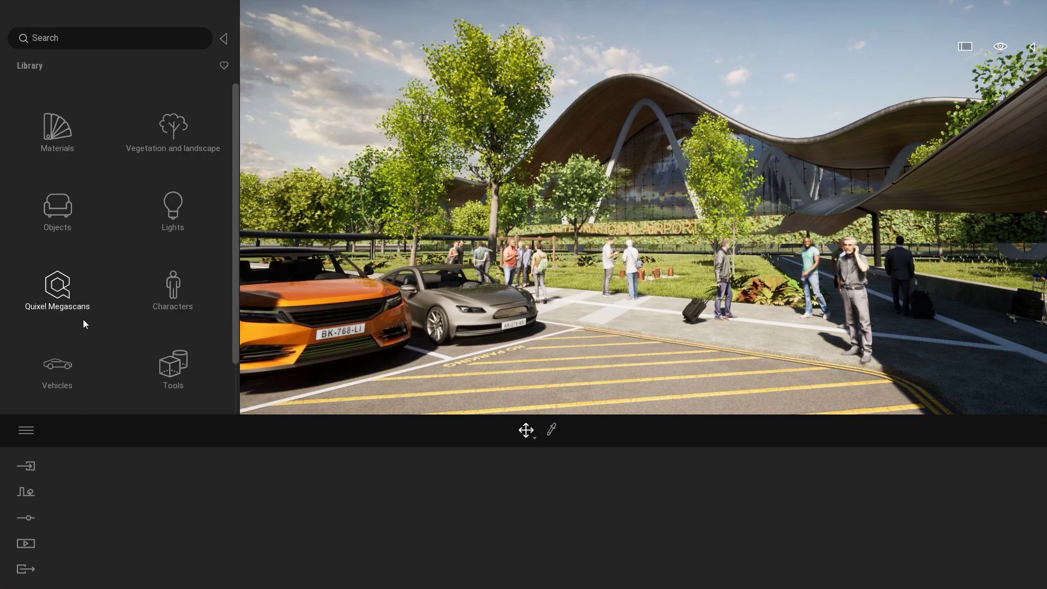
pyautogui.click(59, 294)
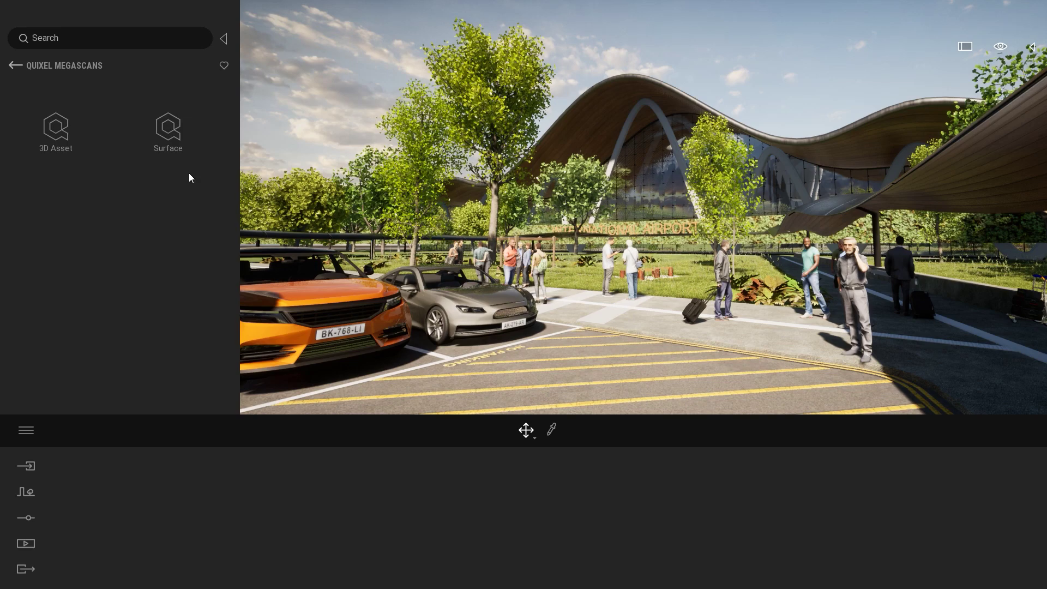
pyautogui.click(50, 136)
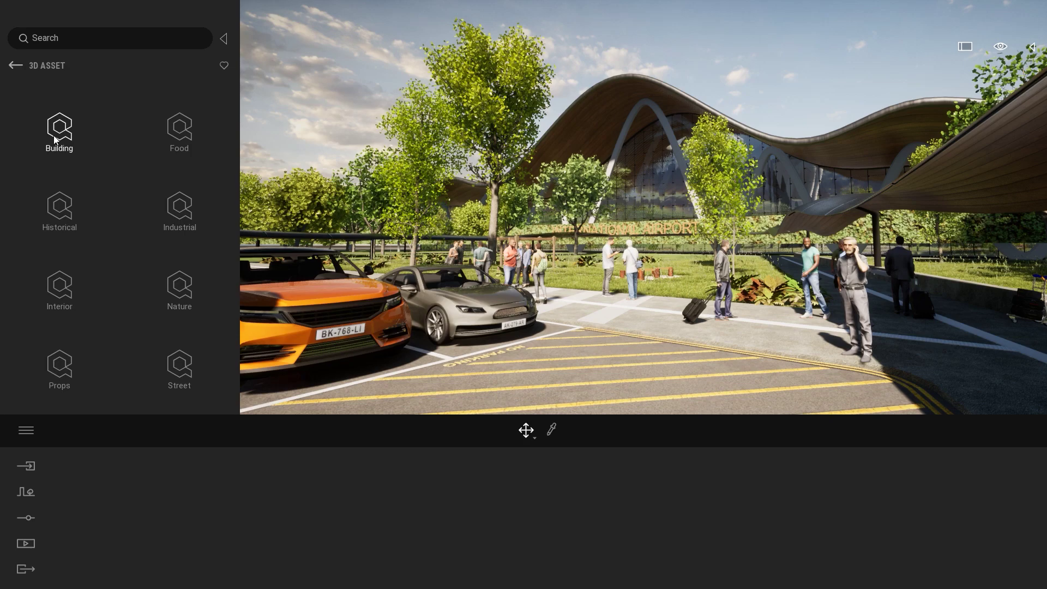
pyautogui.click(196, 367)
pyautogui.click(182, 145)
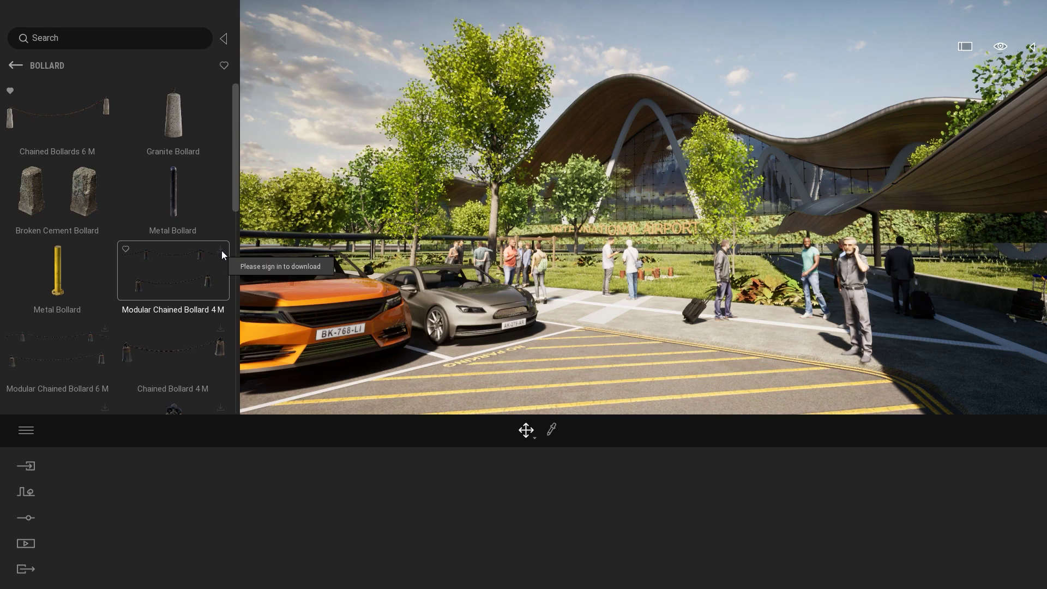
# Sign in to Epic Games to enable Megascans downloads.
pyautogui.click(26, 432)
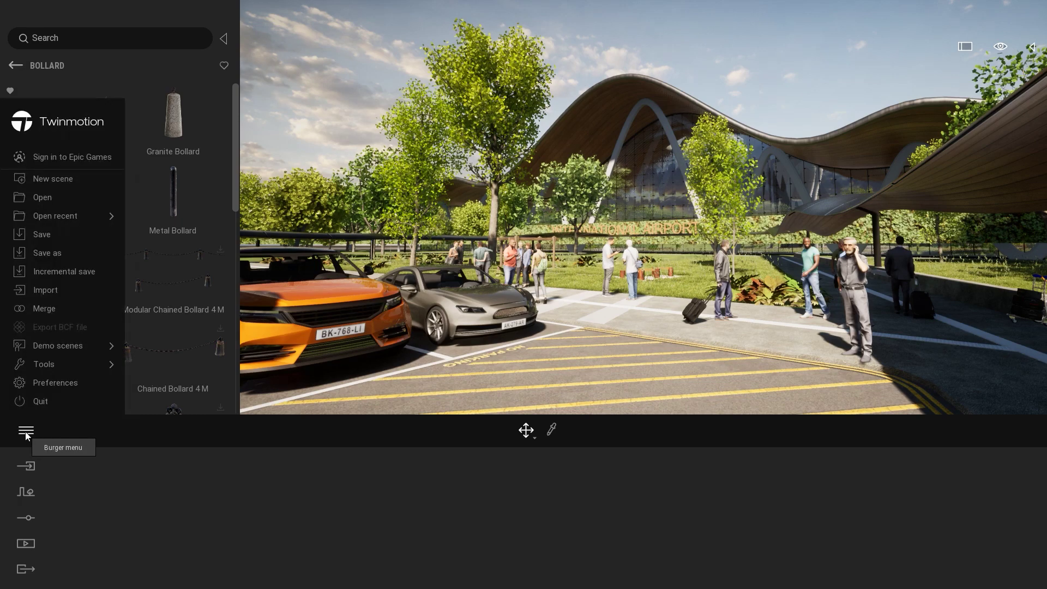
pyautogui.click(41, 159)
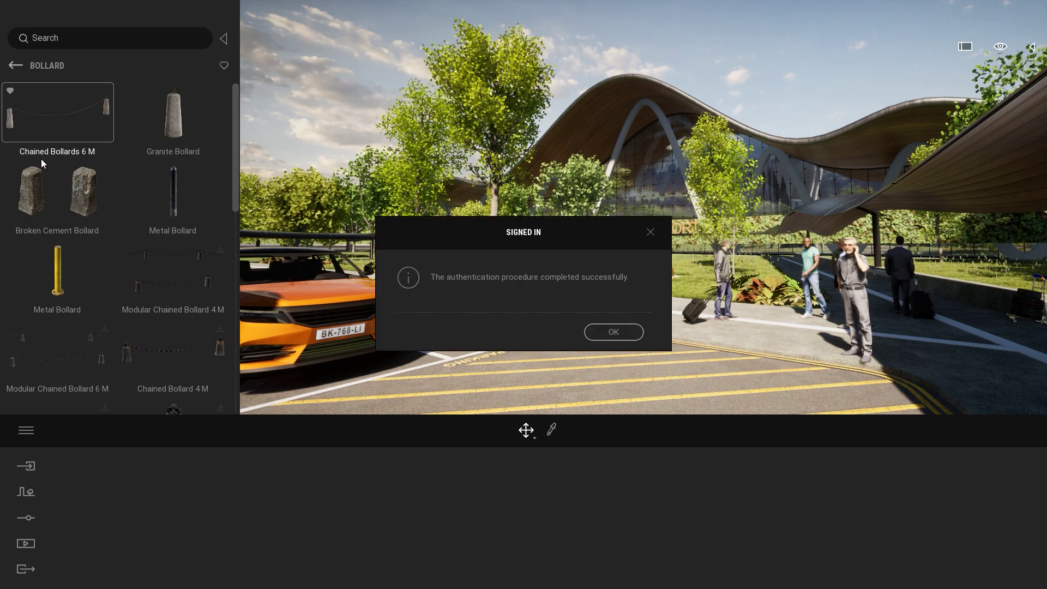
pyautogui.click(615, 332)
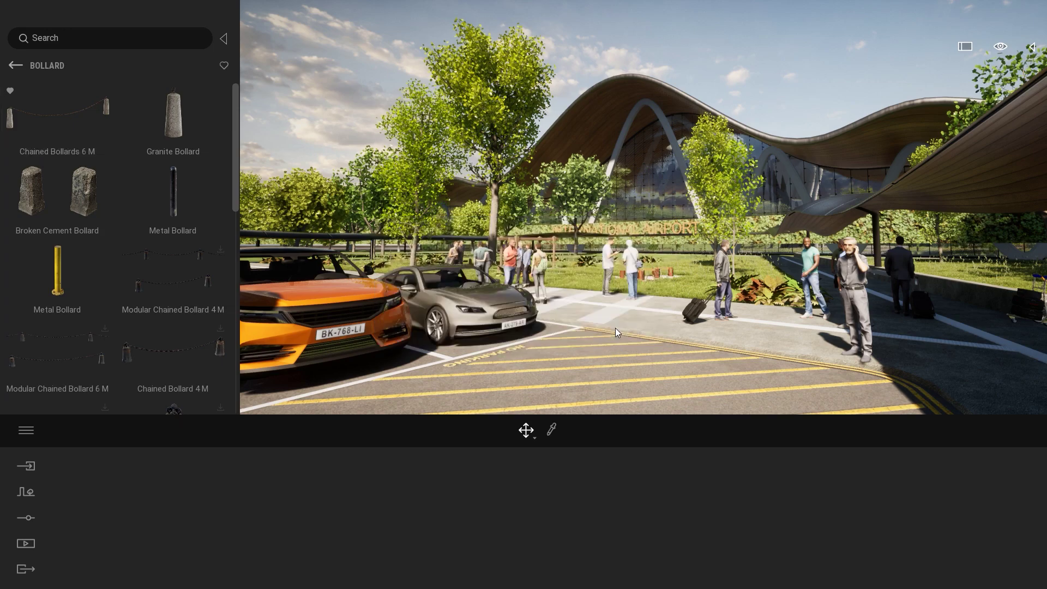
# Reload the Bollard category and look through its downloadable bollards.
pyautogui.click(15, 65)
pyautogui.click(189, 139)
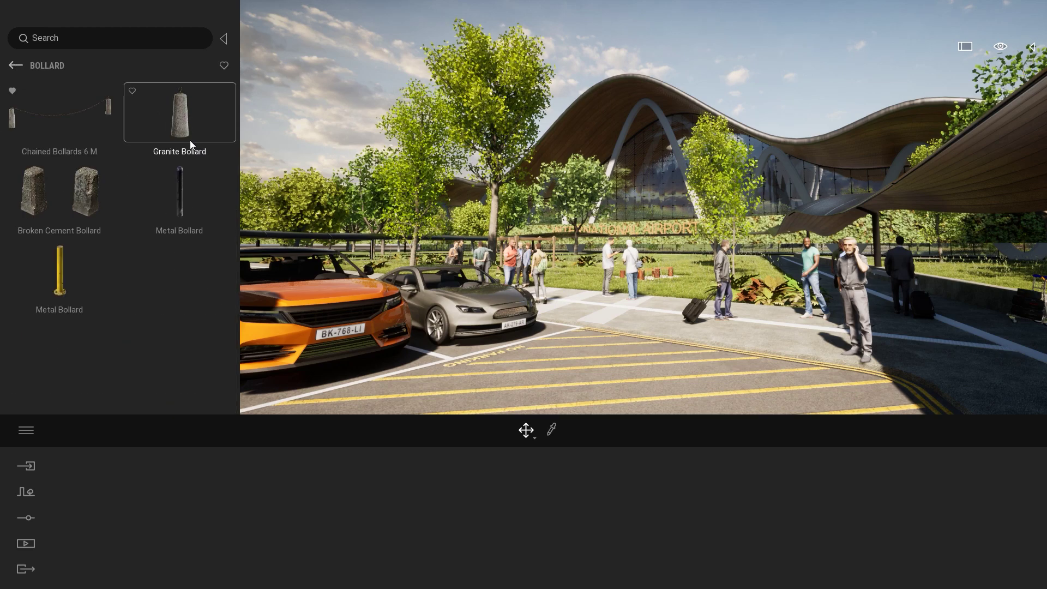
pyautogui.moveTo(232, 123); pyautogui.dragTo(237, 167)
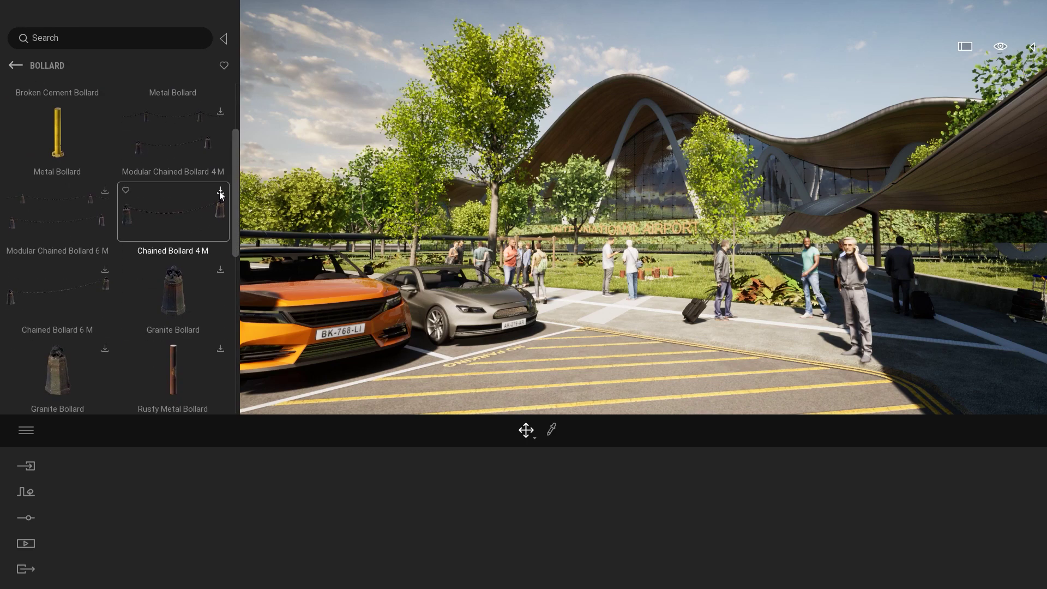
pyautogui.scroll(-4, 199, 217)
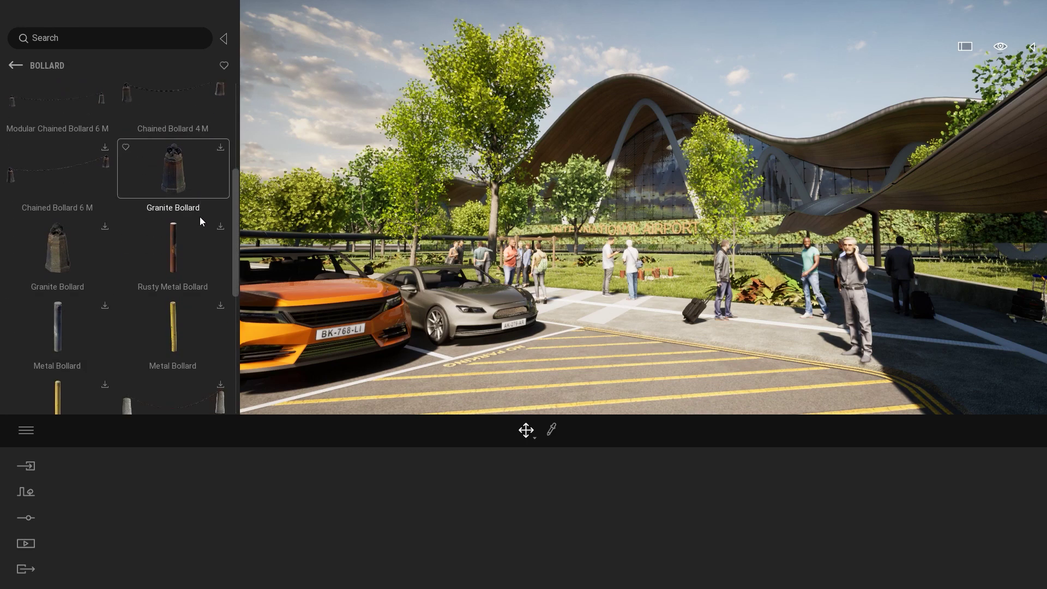
pyautogui.scroll(-1, 200, 217)
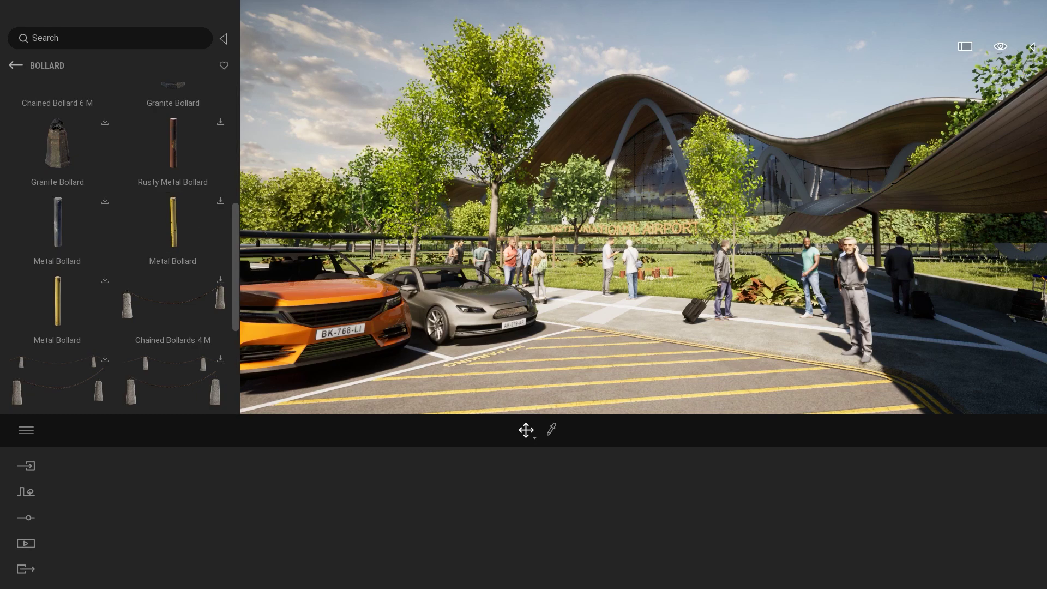
# Download the worn yellow Metal Bollard and place one on the pavement edge beside the no-parking zone.
pyautogui.moveTo(696, 240); pyautogui.dragTo(717, 252, button='right')
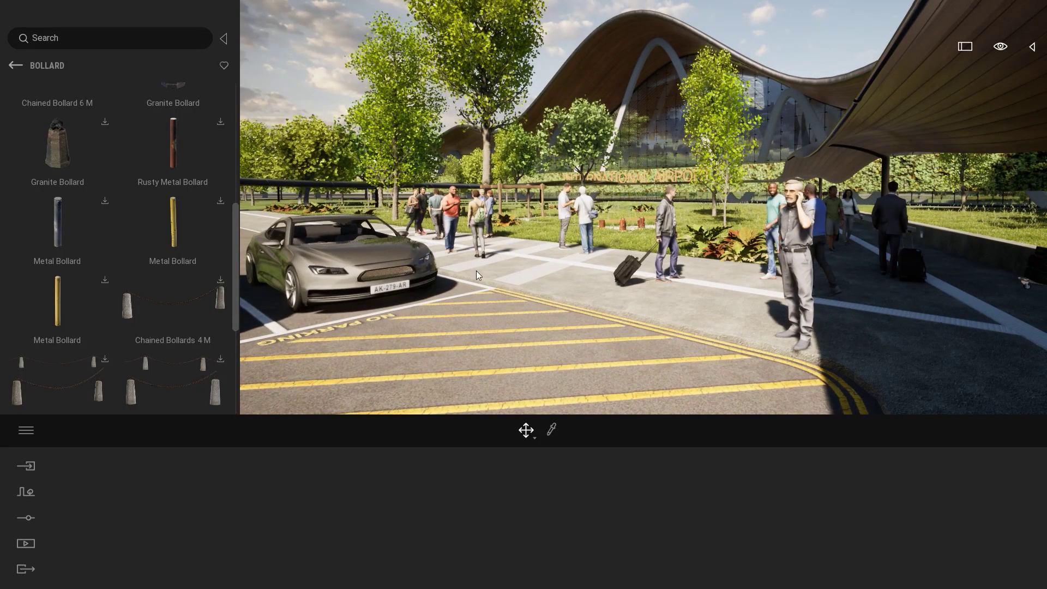
pyautogui.press('w')
pyautogui.moveTo(748, 326); pyautogui.dragTo(708, 331, button='right')
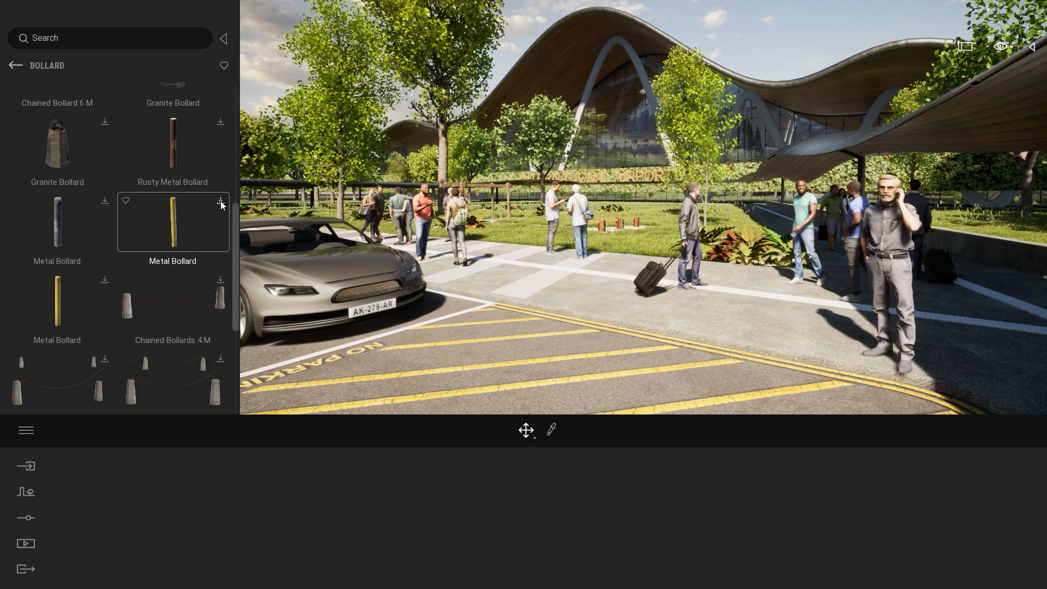
pyautogui.click(174, 232)
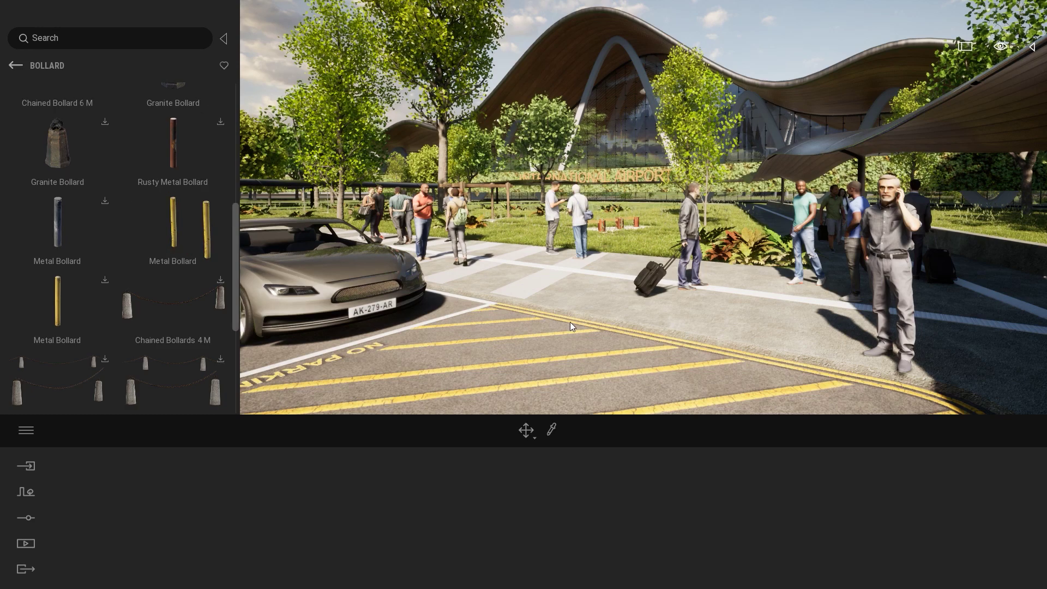
pyautogui.click(609, 316)
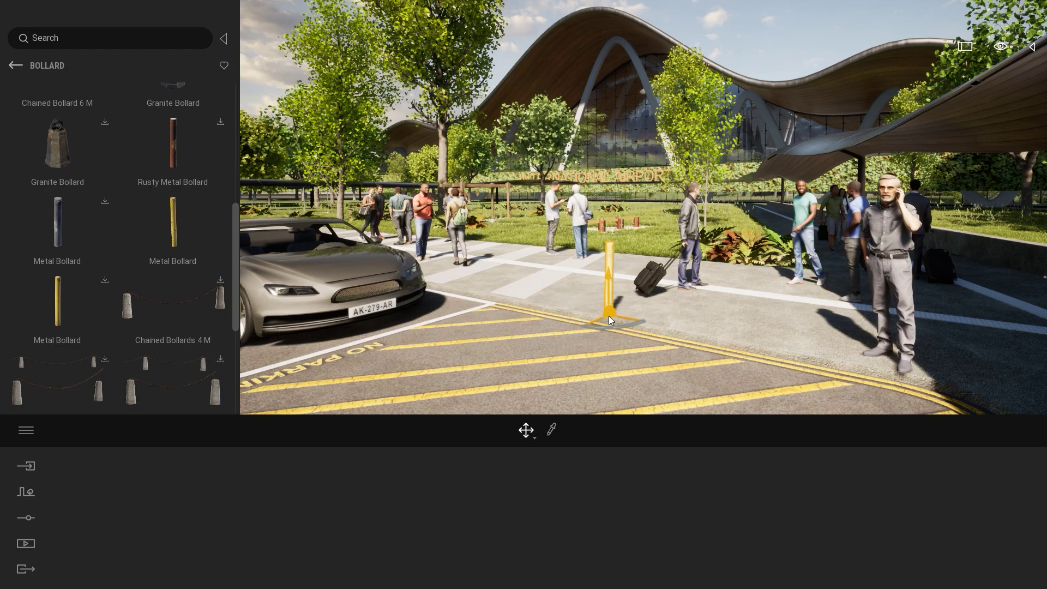
# Place four more yellow Metal Bollards along the pavement edge, from the grey car around the no-parking corner.
pyautogui.moveTo(608, 316); pyautogui.dragTo(621, 376, button='right')
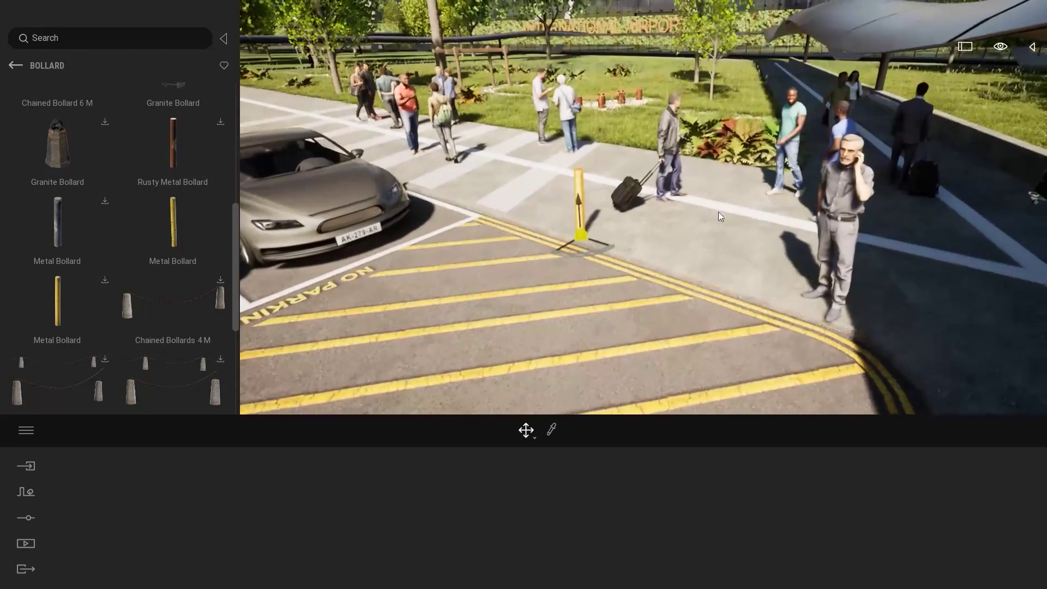
pyautogui.moveTo(201, 234); pyautogui.dragTo(745, 289)
pyautogui.moveTo(743, 287); pyautogui.dragTo(464, 277, button='right')
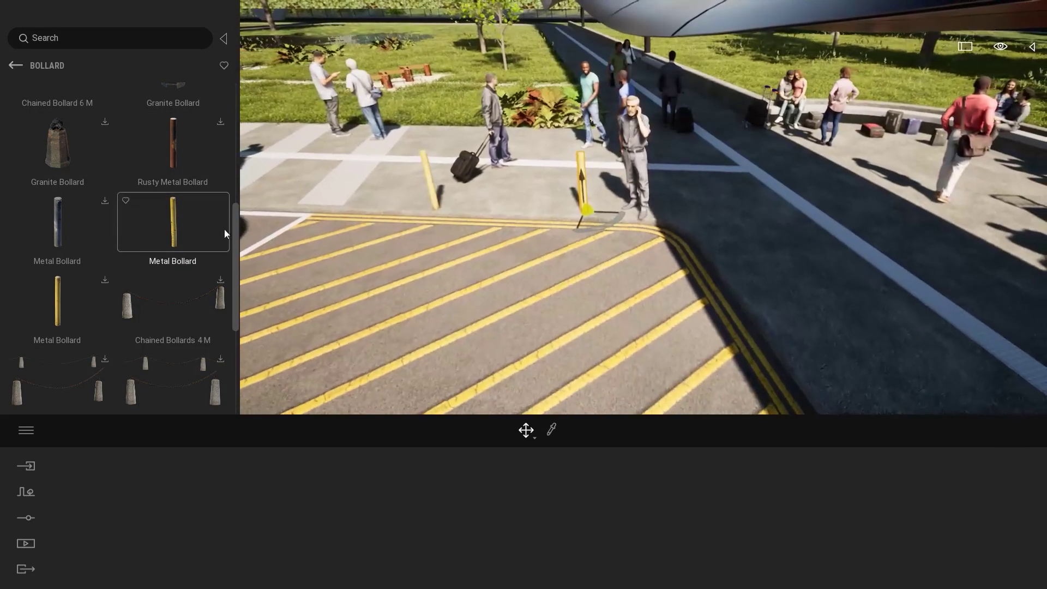
pyautogui.moveTo(199, 229); pyautogui.dragTo(713, 239)
pyautogui.moveTo(697, 215); pyautogui.dragTo(674, 218, button='right')
pyautogui.scroll(-2, 674, 218)
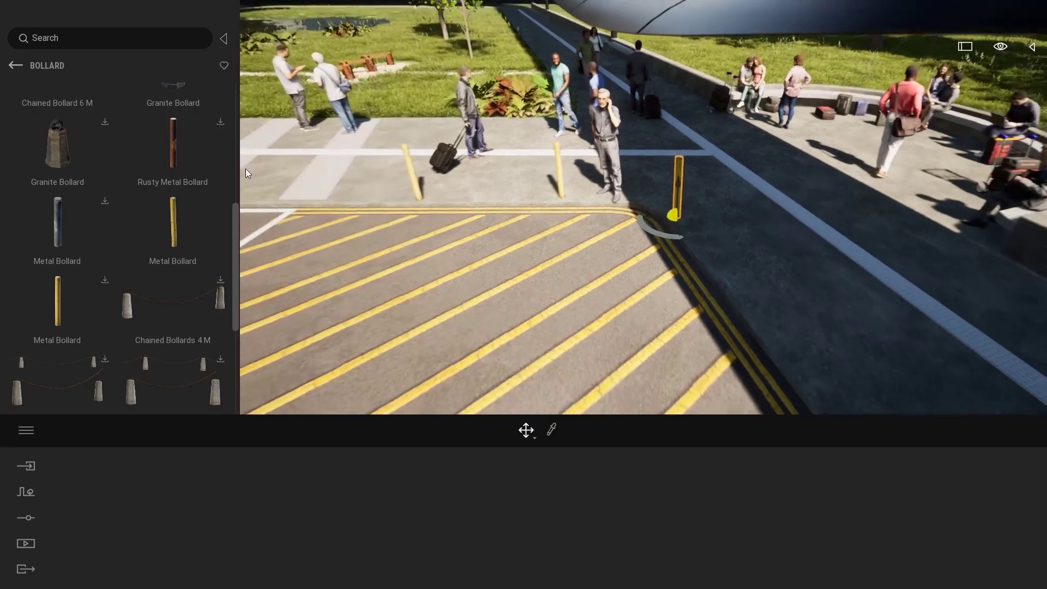
pyautogui.moveTo(176, 224); pyautogui.dragTo(458, 272)
pyautogui.click(743, 299)
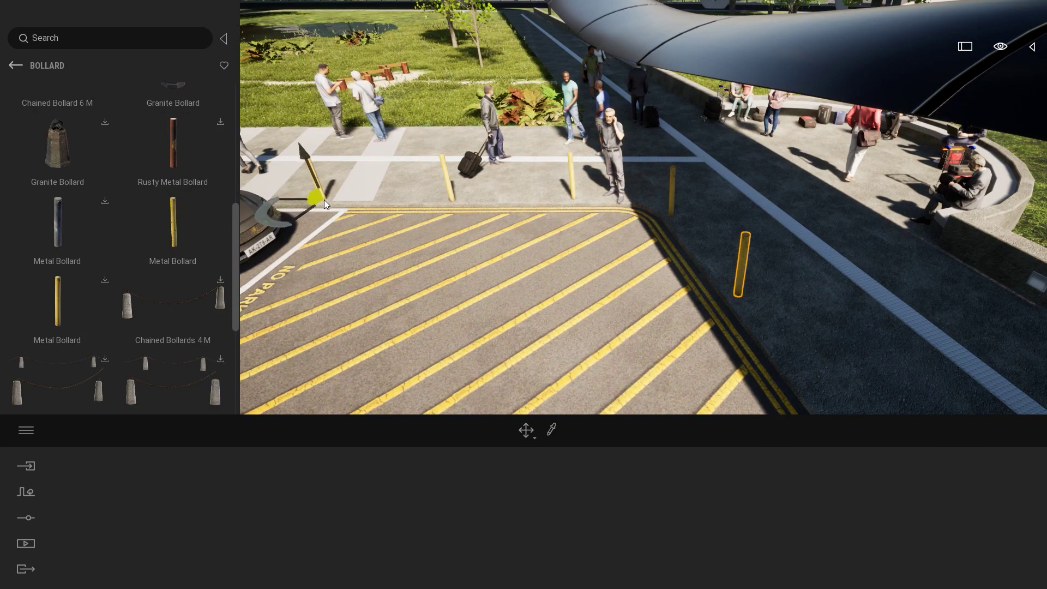
pyautogui.click(324, 199)
# Open the Curb category and place a Modular Curb 2 M along the pavement edge by the bollards.
pyautogui.moveTo(628, 219); pyautogui.dragTo(600, 145, button='right')
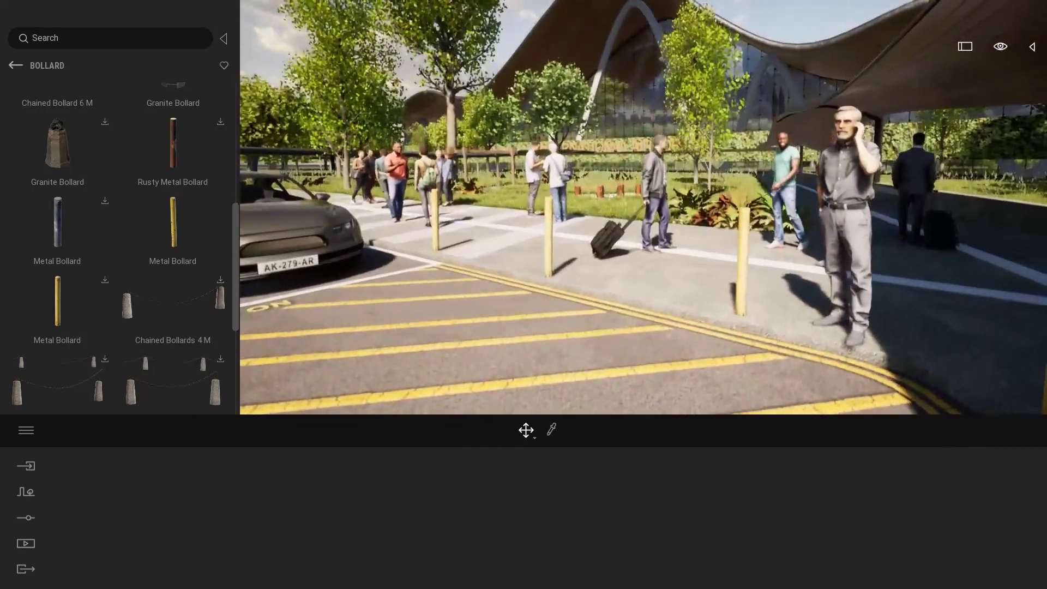
pyautogui.moveTo(501, 297); pyautogui.dragTo(473, 301, button='right')
pyautogui.press('w')
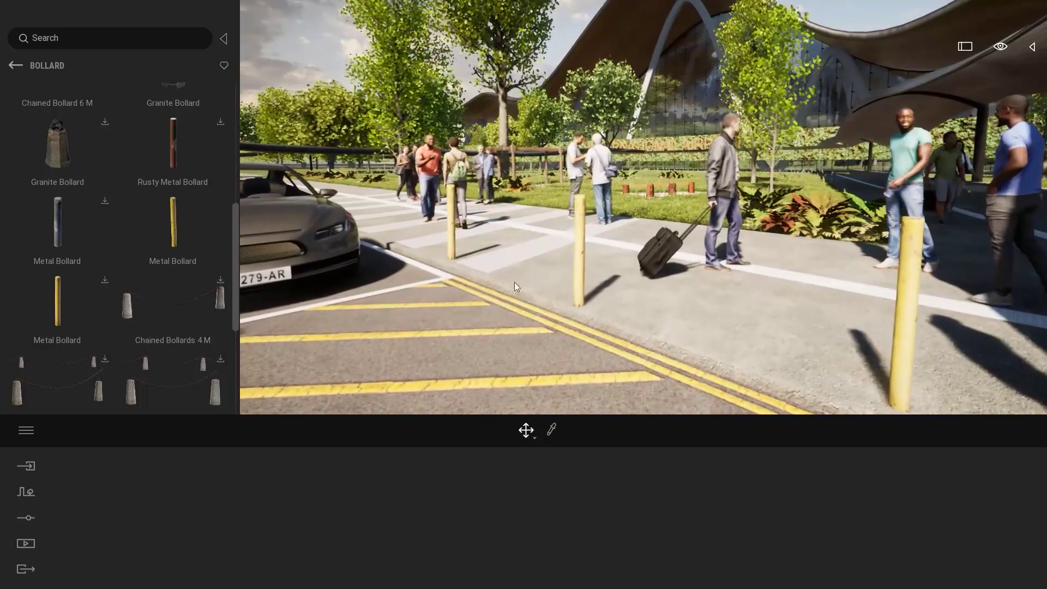
pyautogui.click(12, 65)
pyautogui.click(57, 211)
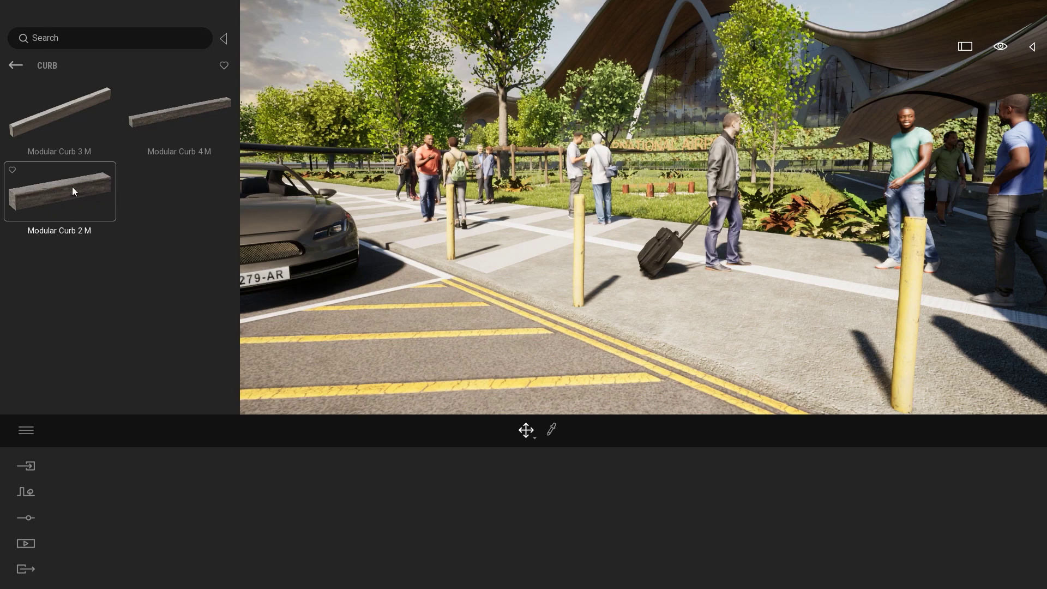
pyautogui.press('w')
pyautogui.moveTo(327, 109); pyautogui.dragTo(193, 136, button='right')
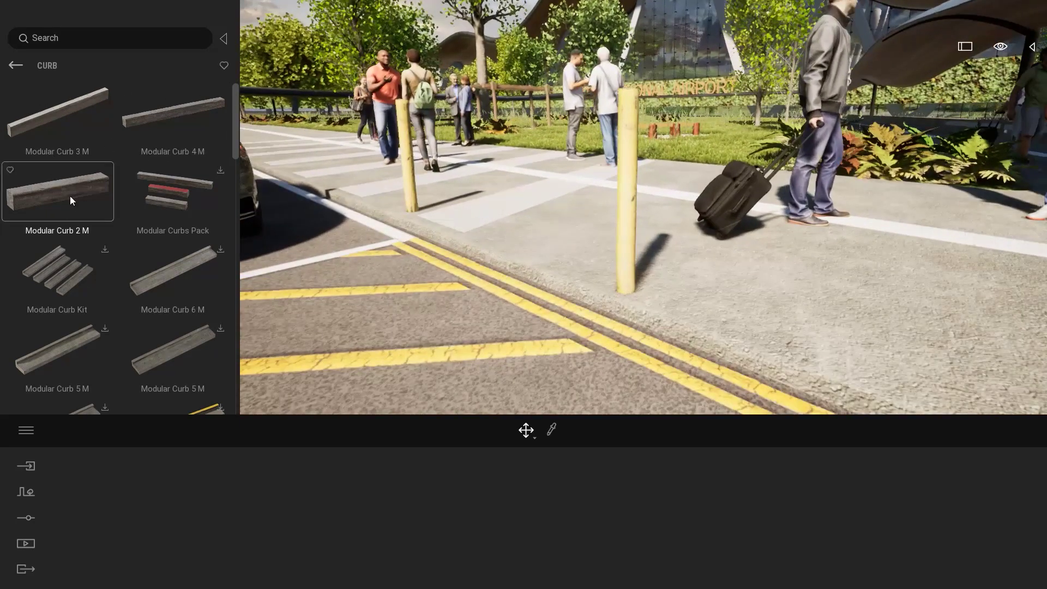
pyautogui.moveTo(70, 195); pyautogui.dragTo(509, 250)
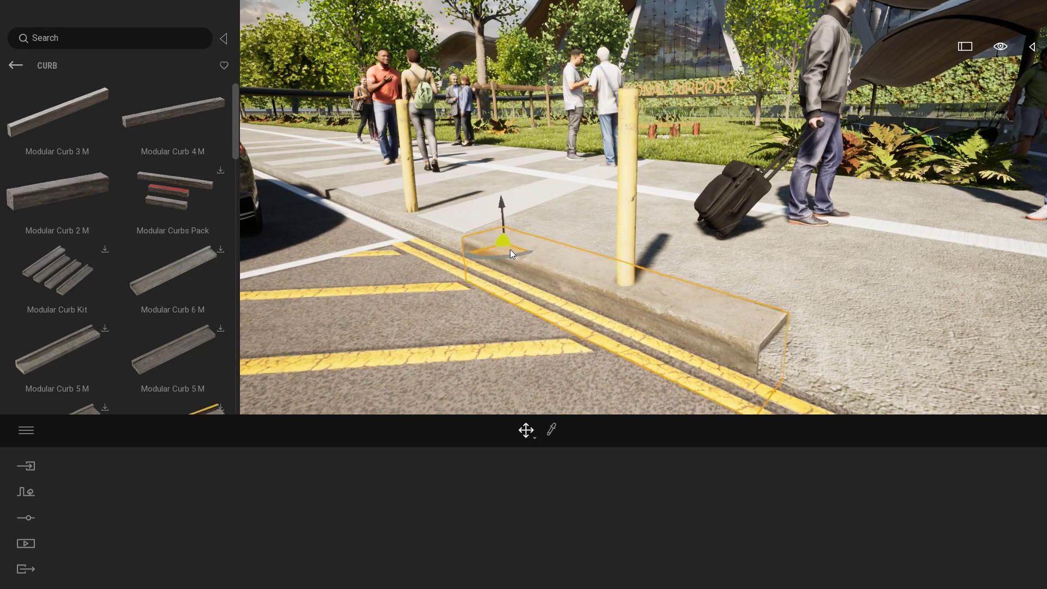
# Select the bollards together and move them back from the new curb onto the pavement.
pyautogui.click(627, 249)
pyautogui.press('e')
pyautogui.moveTo(381, 187)
pyautogui.mouseDown(button='right')
pyautogui.moveTo(381, 218)
pyautogui.moveTo(381, 188)
pyautogui.mouseUp(button='right')
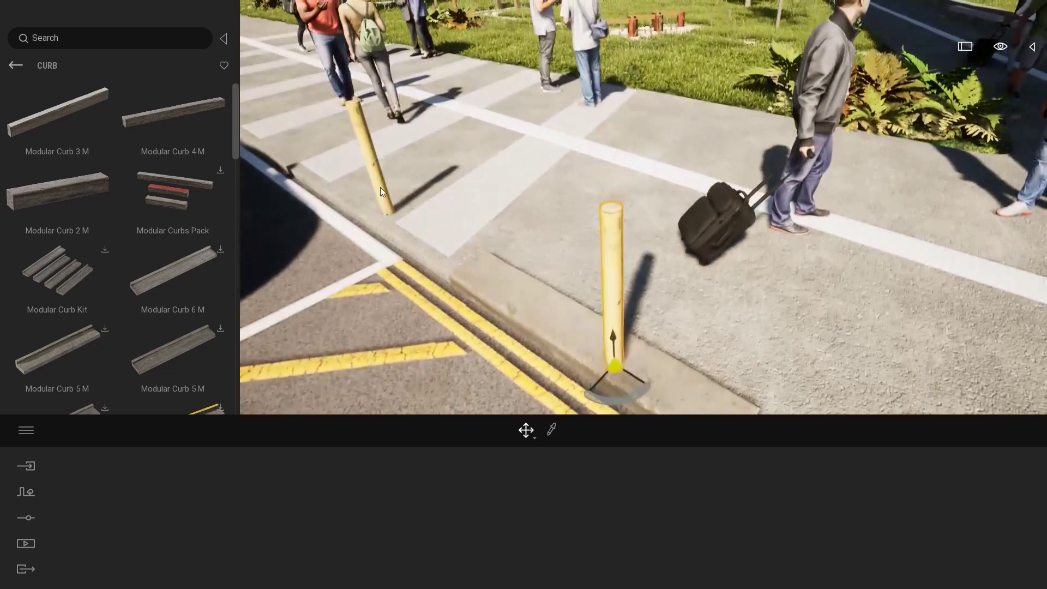
pyautogui.keyDown('ctrl'); pyautogui.click(378, 183); pyautogui.keyUp('ctrl')
pyautogui.moveTo(638, 246); pyautogui.dragTo(684, 295, button='right')
pyautogui.press('s')
pyautogui.keyDown('ctrl'); pyautogui.click(685, 297); pyautogui.keyUp('ctrl')
pyautogui.moveTo(457, 256); pyautogui.dragTo(478, 236)
pyautogui.click(813, 339)
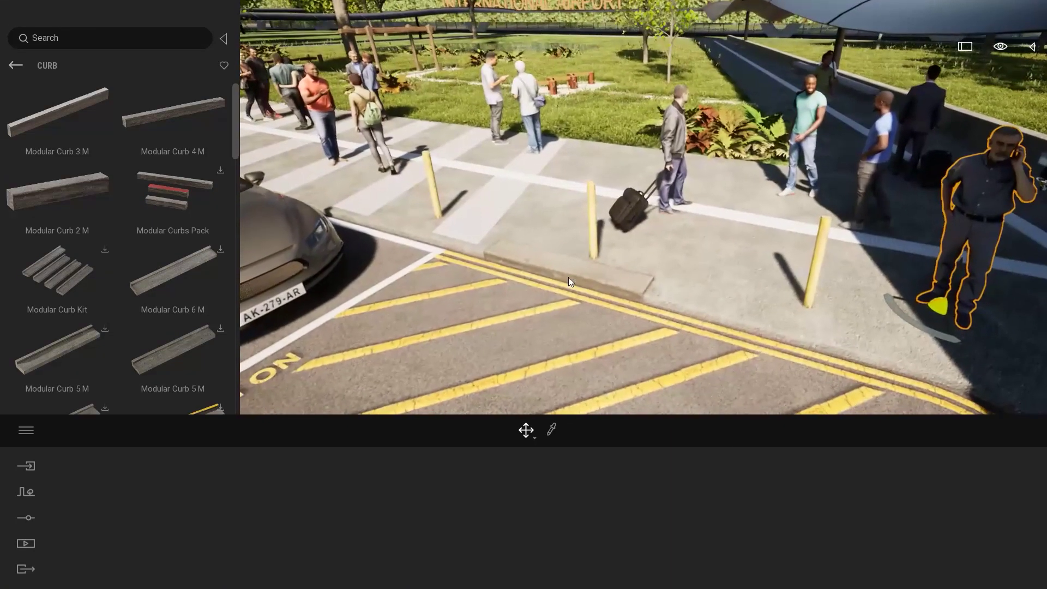
pyautogui.click(569, 279)
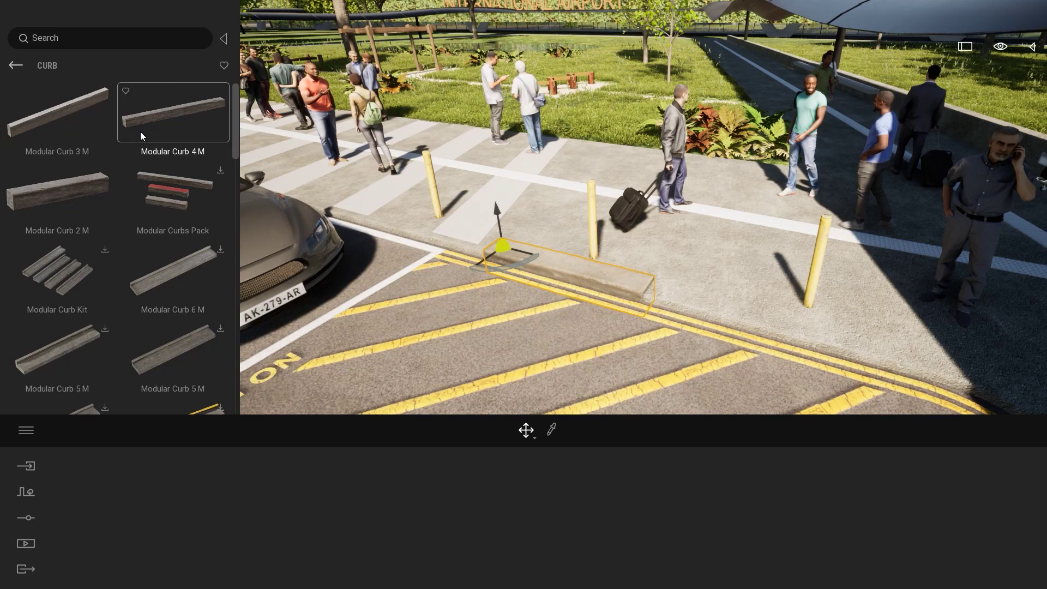
# Try placing and rotating a Modular Curb 4 M in the no-parking zone, and delete it.
pyautogui.moveTo(140, 132); pyautogui.dragTo(693, 376)
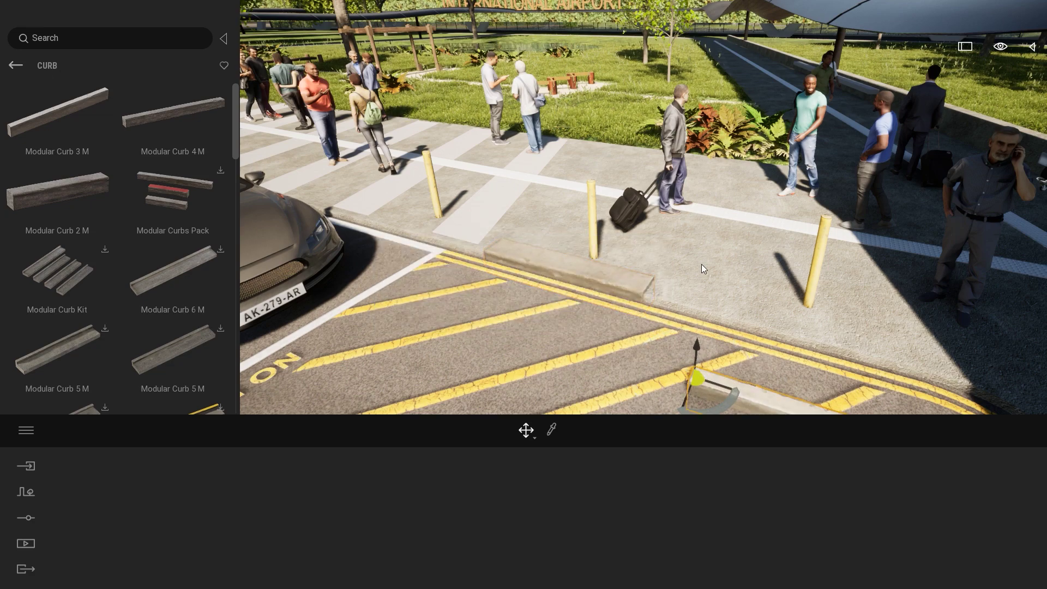
pyautogui.moveTo(701, 264); pyautogui.dragTo(751, 356, button='right')
pyautogui.moveTo(644, 286); pyautogui.dragTo(511, 277)
pyautogui.moveTo(767, 299)
pyautogui.mouseDown(button='right')
pyautogui.moveTo(709, 261)
pyautogui.moveTo(767, 299)
pyautogui.mouseUp(button='right')
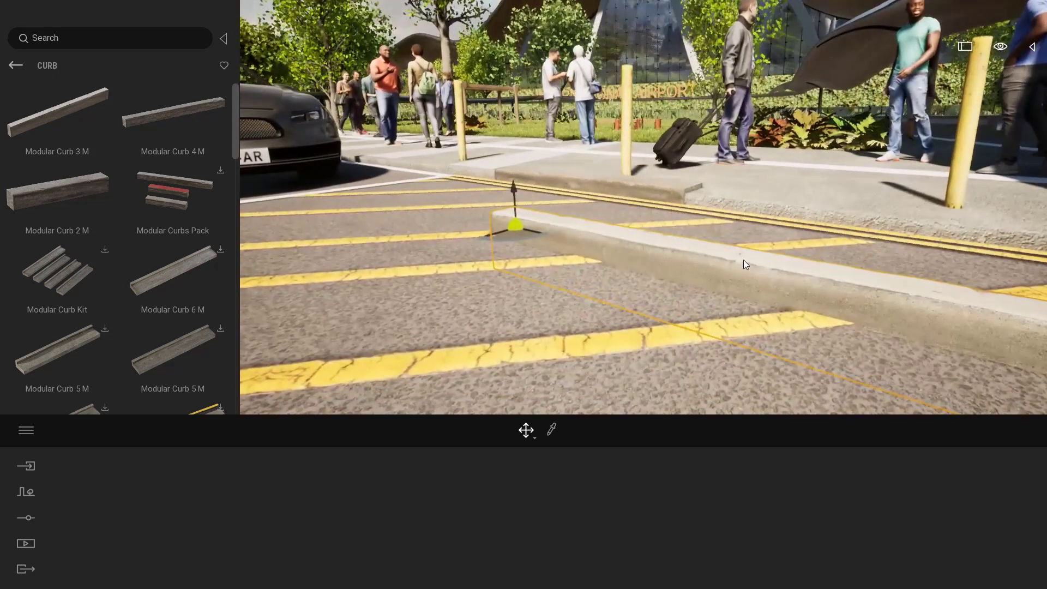
pyautogui.moveTo(745, 264); pyautogui.dragTo(727, 257, button='right')
pyautogui.moveTo(590, 180); pyautogui.dragTo(580, 182)
pyautogui.press('r')
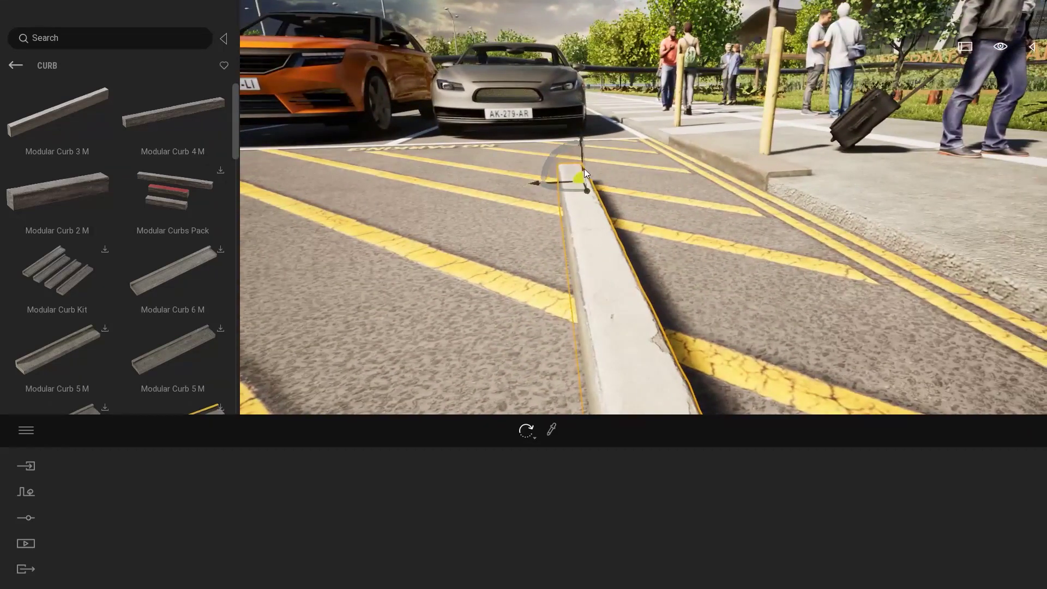
pyautogui.click(583, 183)
pyautogui.moveTo(575, 216); pyautogui.dragTo(680, 210, button='right')
pyautogui.press('Delete')
# Copy the Modular Curb 2 M as instances along the pavement edge with a spacing of 2 m.
pyautogui.click(641, 163)
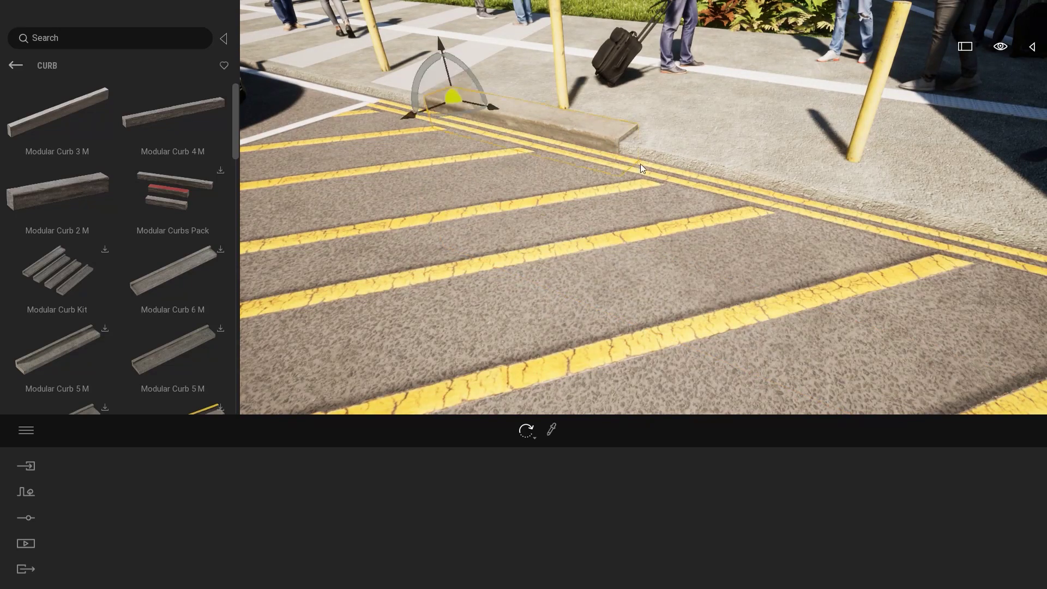
pyautogui.moveTo(640, 164); pyautogui.dragTo(621, 150, button='right')
pyautogui.moveTo(531, 181); pyautogui.dragTo(532, 219)
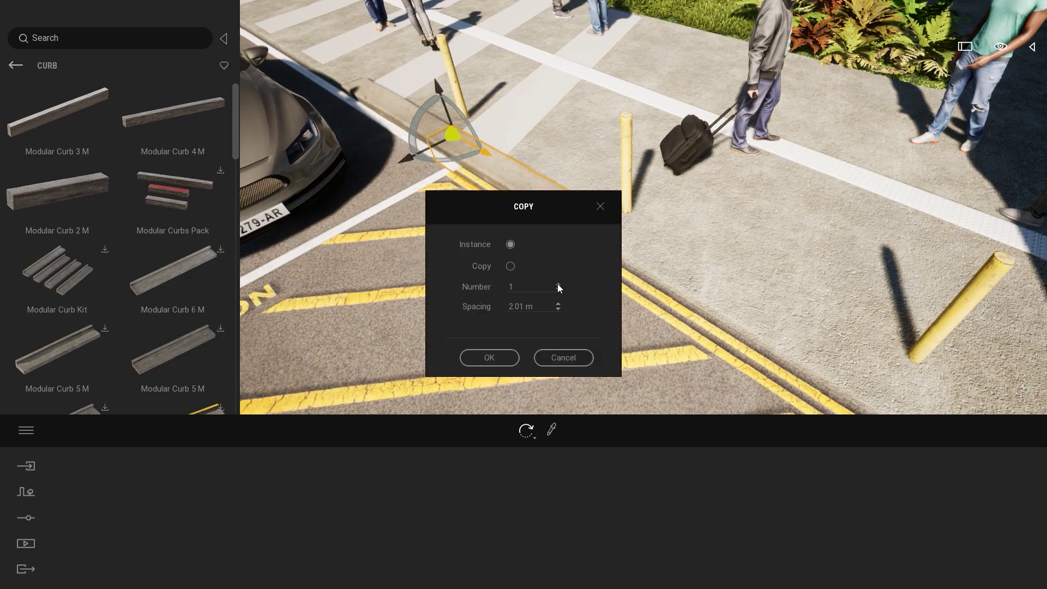
pyautogui.moveTo(542, 307); pyautogui.dragTo(471, 304)
pyautogui.write('2')
pyautogui.click(487, 355)
pyautogui.moveTo(643, 207); pyautogui.dragTo(584, 207, button='right')
# Select all the curb pieces together and adjust the row's position along the pavement edge.
pyautogui.keyDown('ctrl'); pyautogui.click(349, 156); pyautogui.keyUp('ctrl')
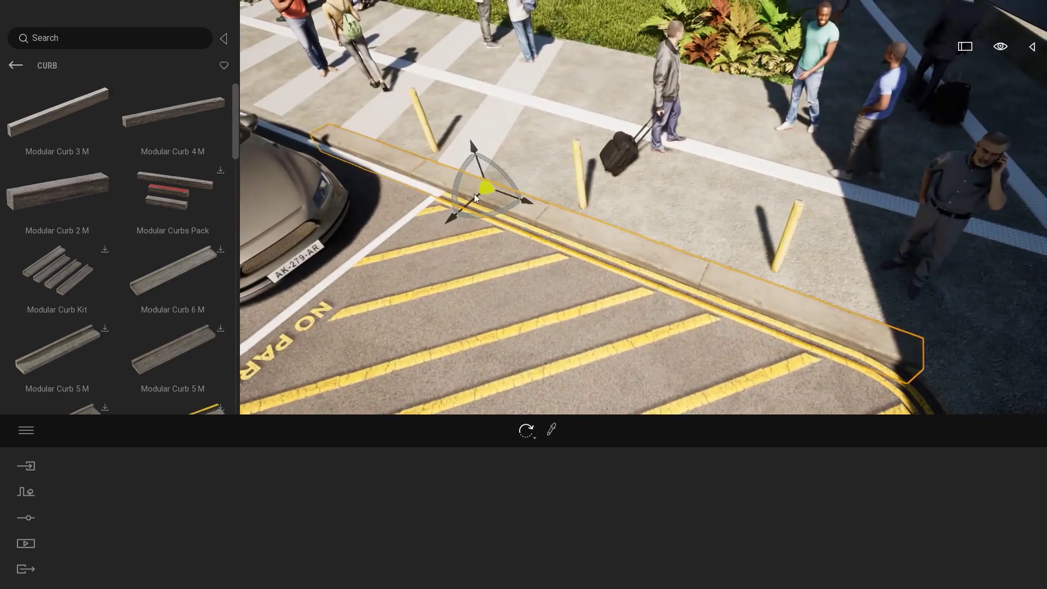
pyautogui.click(523, 202)
pyautogui.moveTo(708, 271); pyautogui.dragTo(628, 271, button='right')
pyautogui.click(601, 221)
pyautogui.click(720, 290)
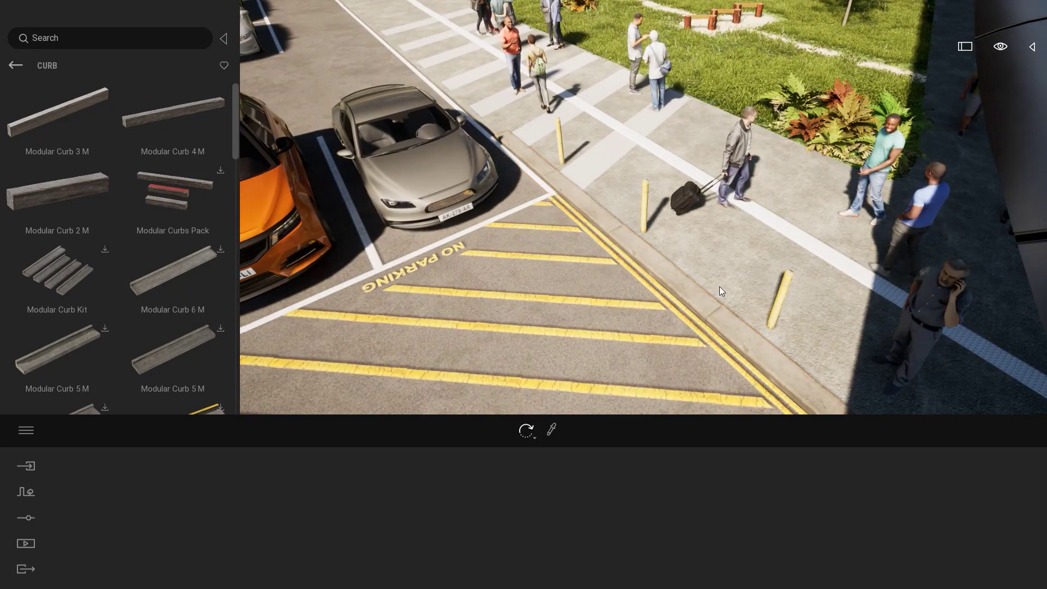
pyautogui.moveTo(719, 289); pyautogui.dragTo(633, 158, button='right')
pyautogui.press('q')
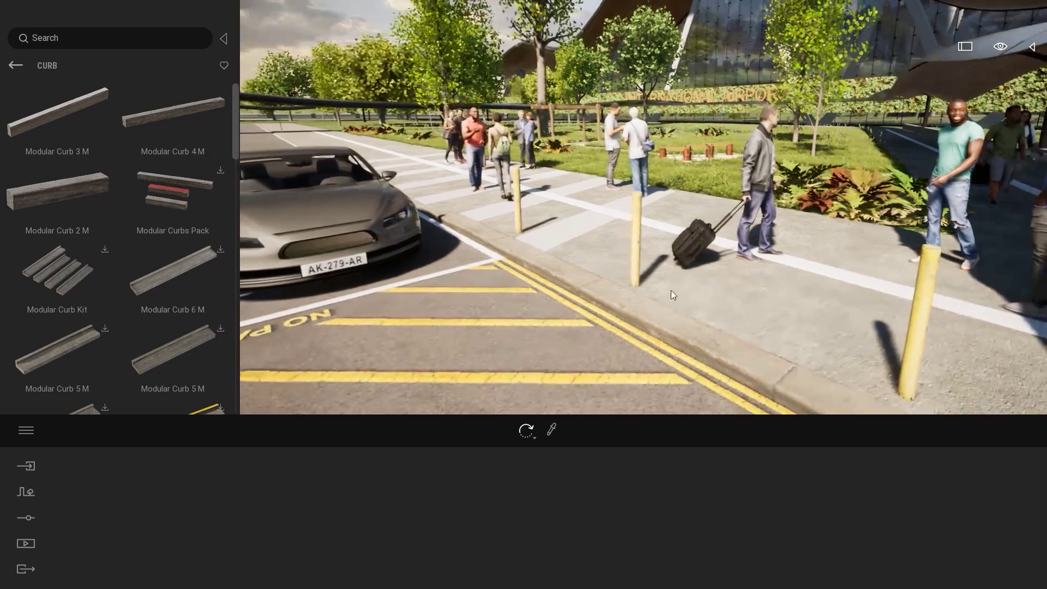
# Open the fine asphalt materials among the Quixel Megascans surfaces.
pyautogui.click(13, 67)
pyautogui.click(12, 66)
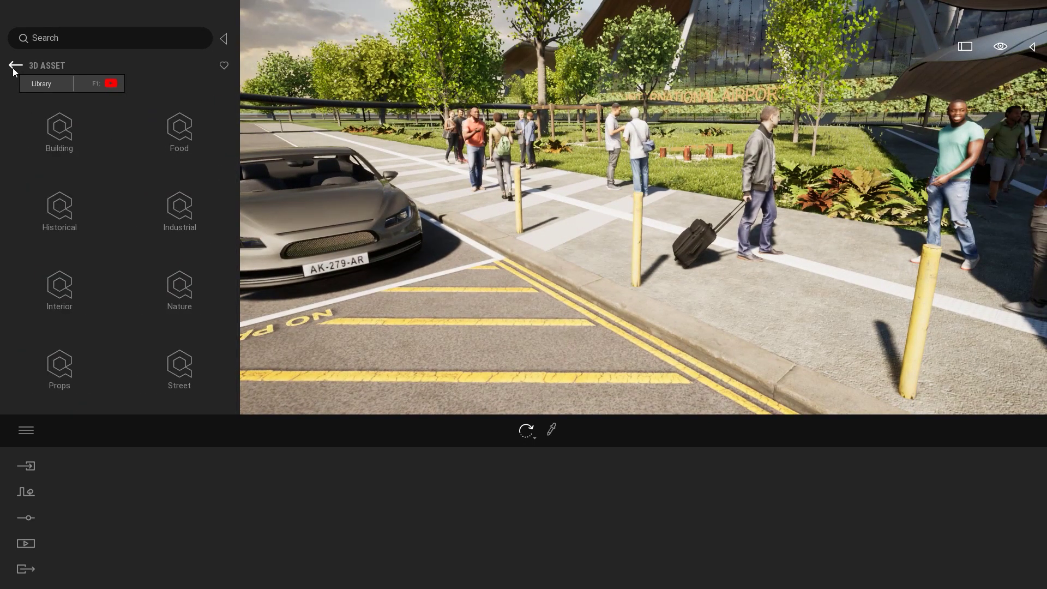
pyautogui.click(12, 68)
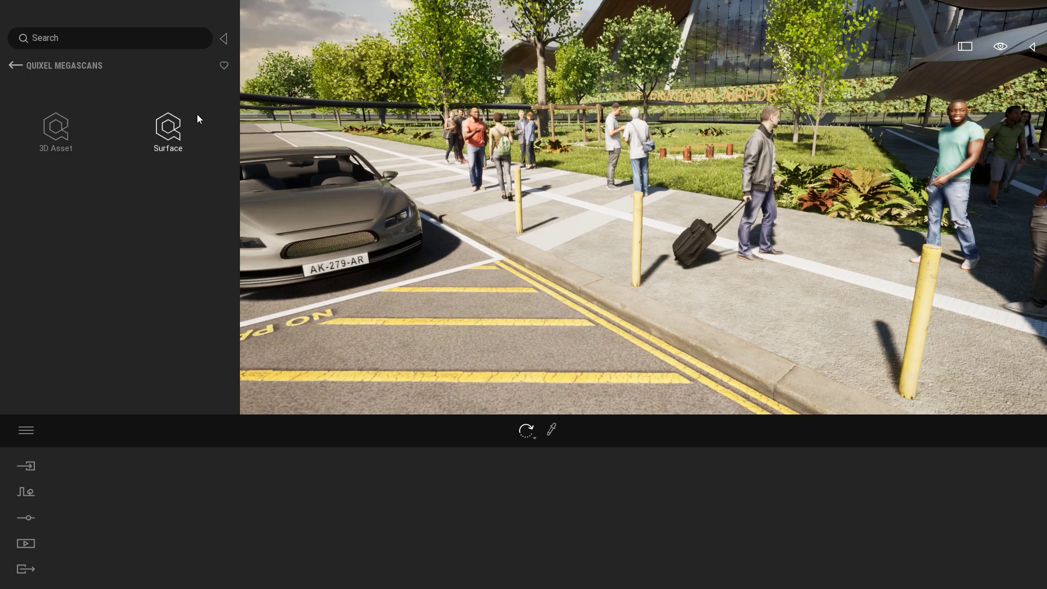
pyautogui.click(168, 122)
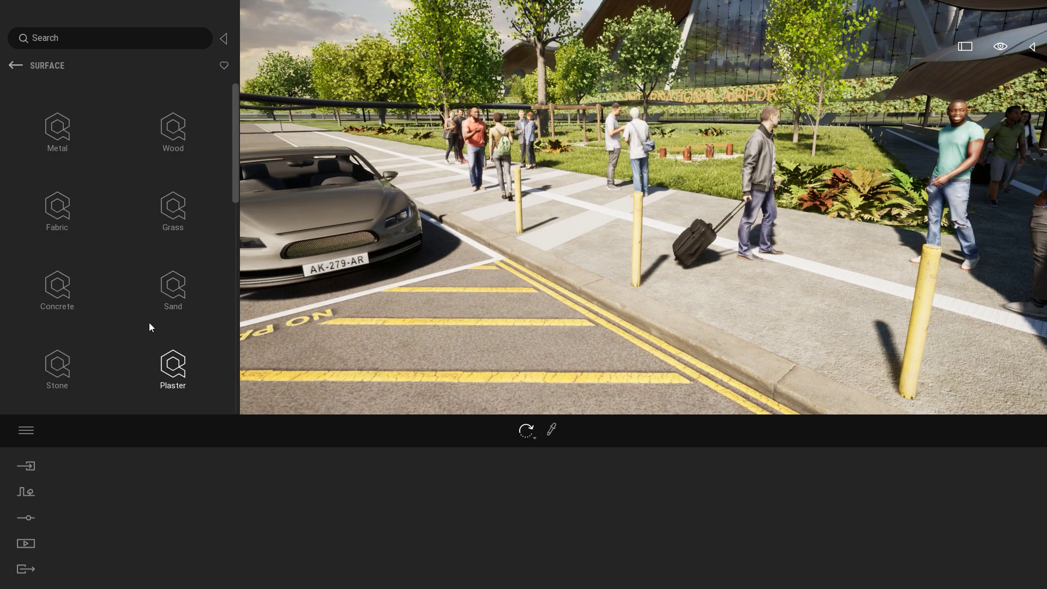
pyautogui.scroll(-3, 148, 322)
pyautogui.scroll(-4, 145, 309)
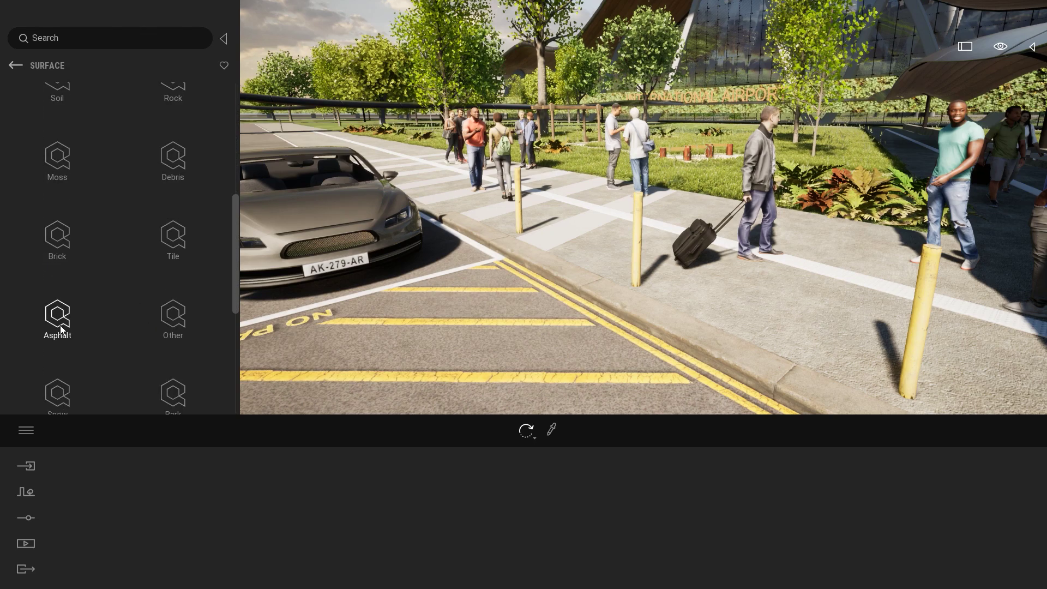
pyautogui.click(73, 318)
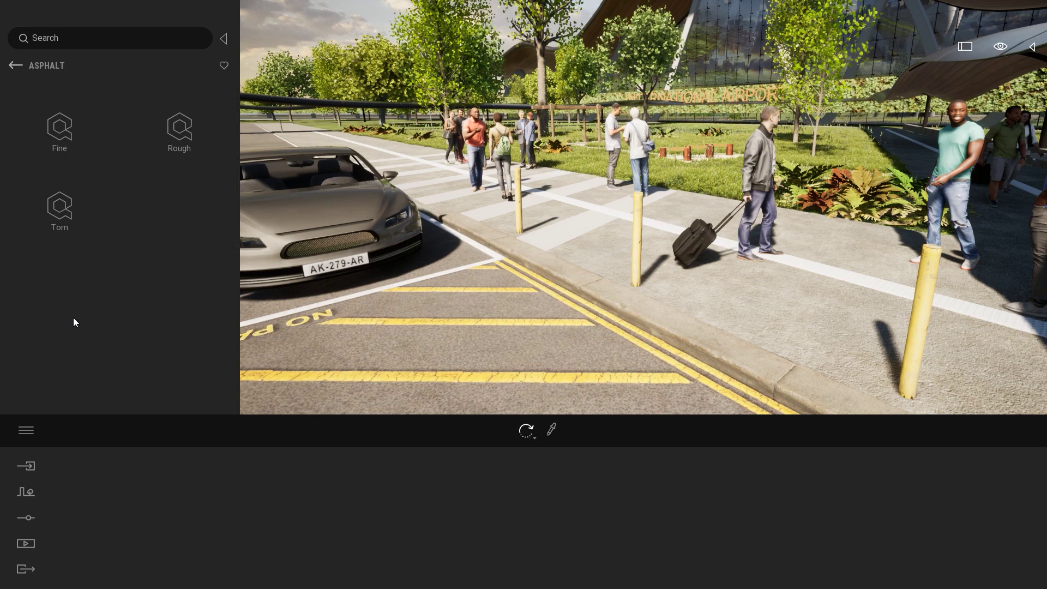
pyautogui.click(69, 132)
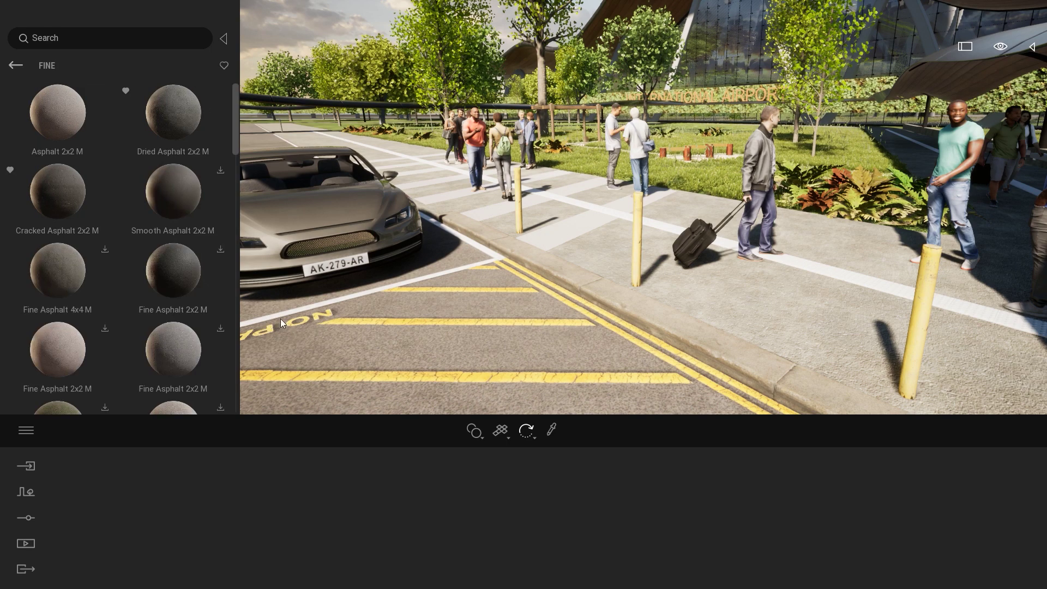
# Look through the fine asphalt collection to compare the available road and asphalt materials.
pyautogui.moveTo(499, 282); pyautogui.dragTo(561, 330, button='right')
pyautogui.moveTo(436, 300); pyautogui.dragTo(463, 310, button='right')
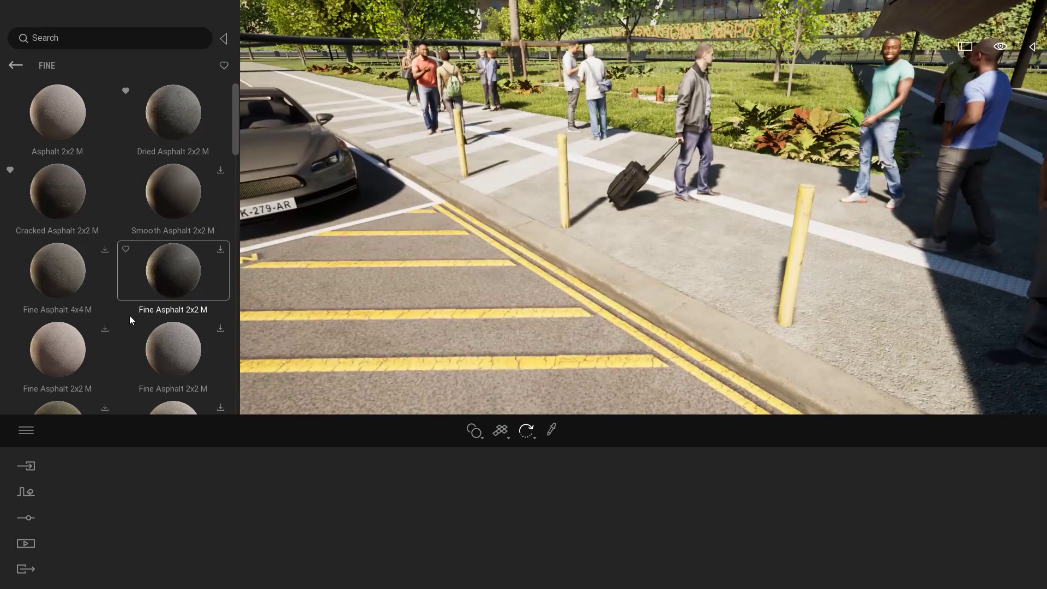
pyautogui.moveTo(503, 230); pyautogui.dragTo(551, 257, button='right')
pyautogui.scroll(-3, 103, 305)
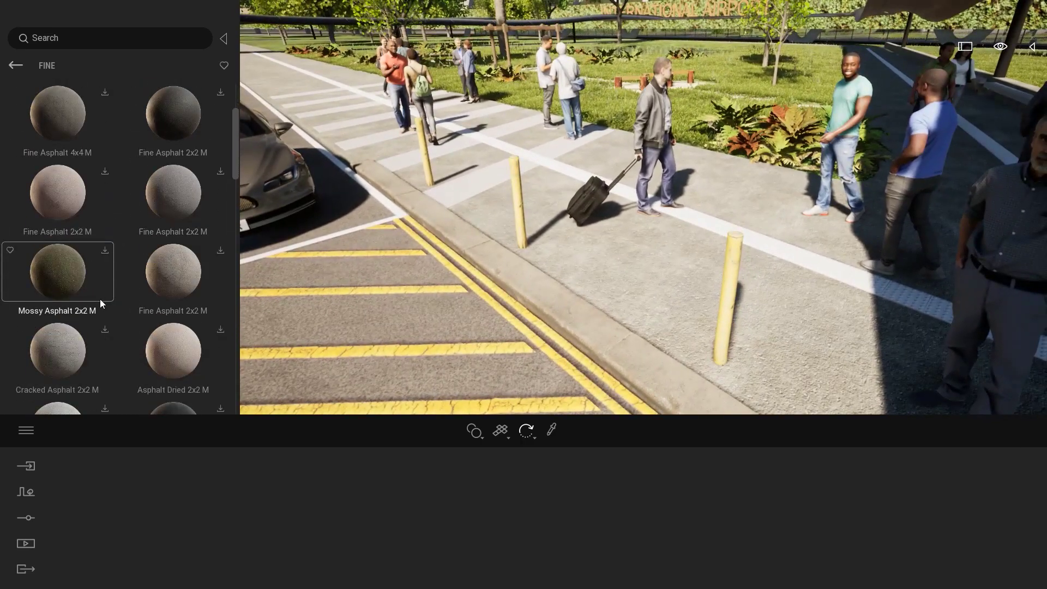
pyautogui.scroll(-3, 102, 300)
pyautogui.scroll(-2, 104, 300)
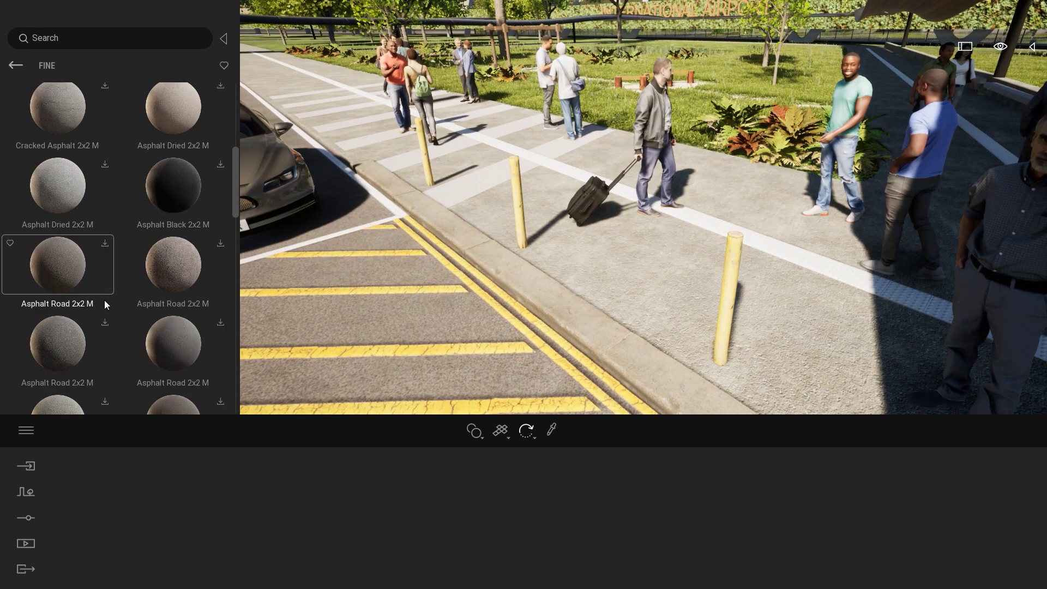
pyautogui.scroll(-5, 105, 304)
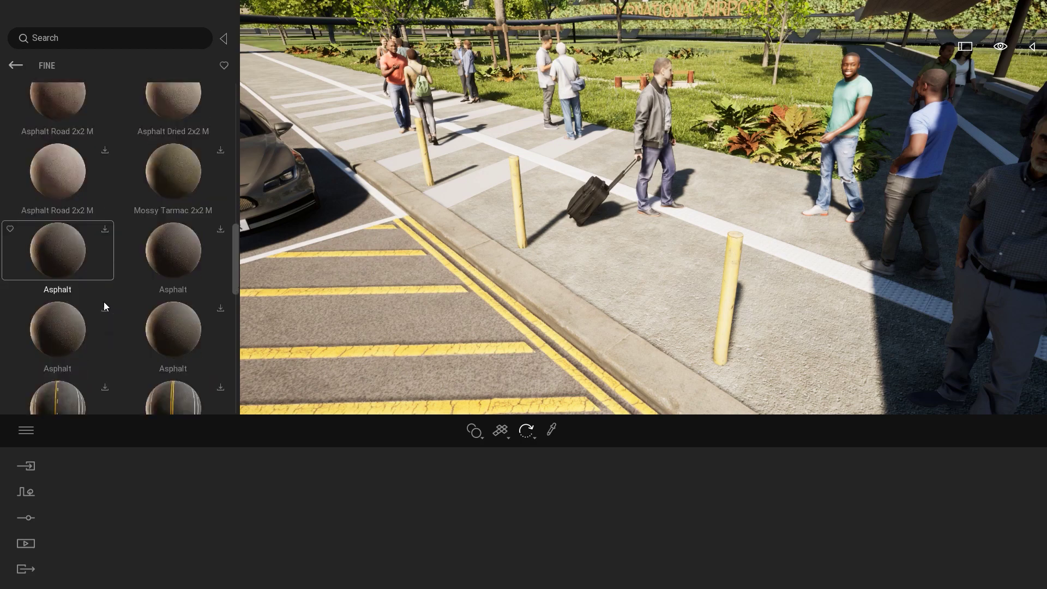
pyautogui.scroll(-5, 105, 305)
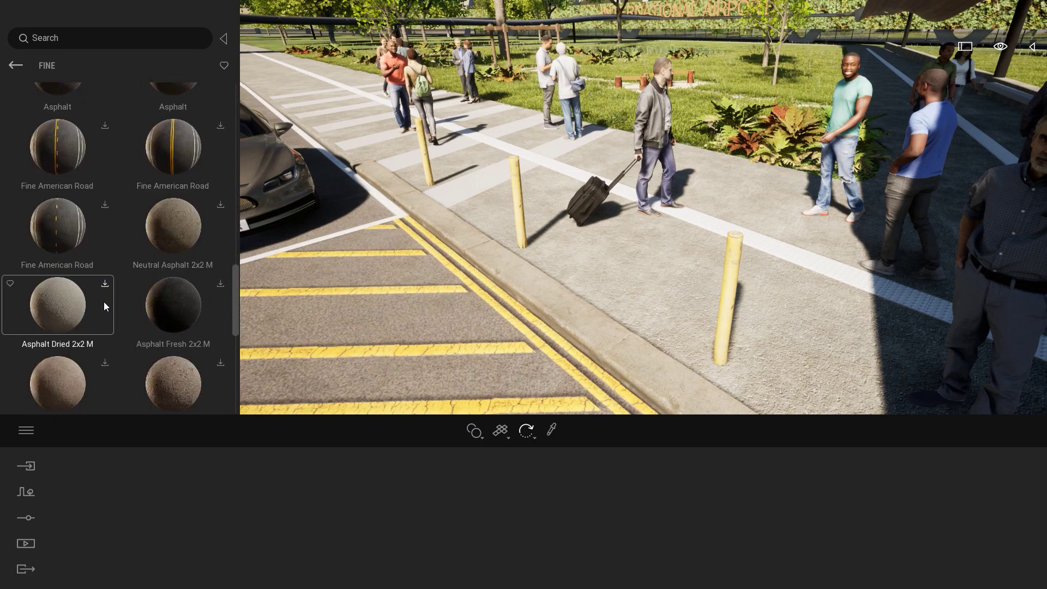
pyautogui.scroll(-5, 103, 302)
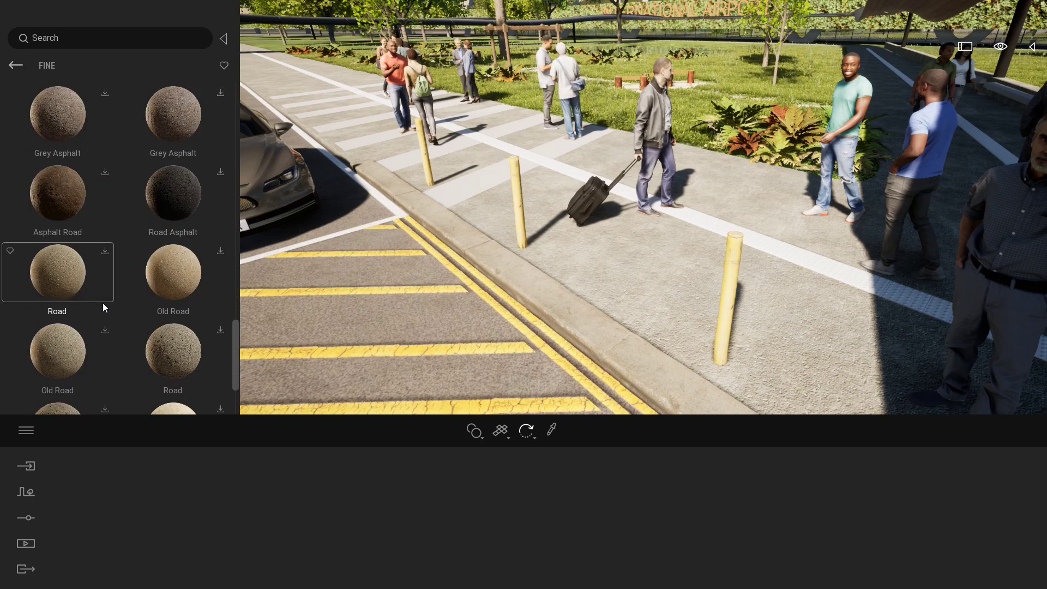
pyautogui.scroll(-2, 103, 302)
pyautogui.scroll(2, 129, 283)
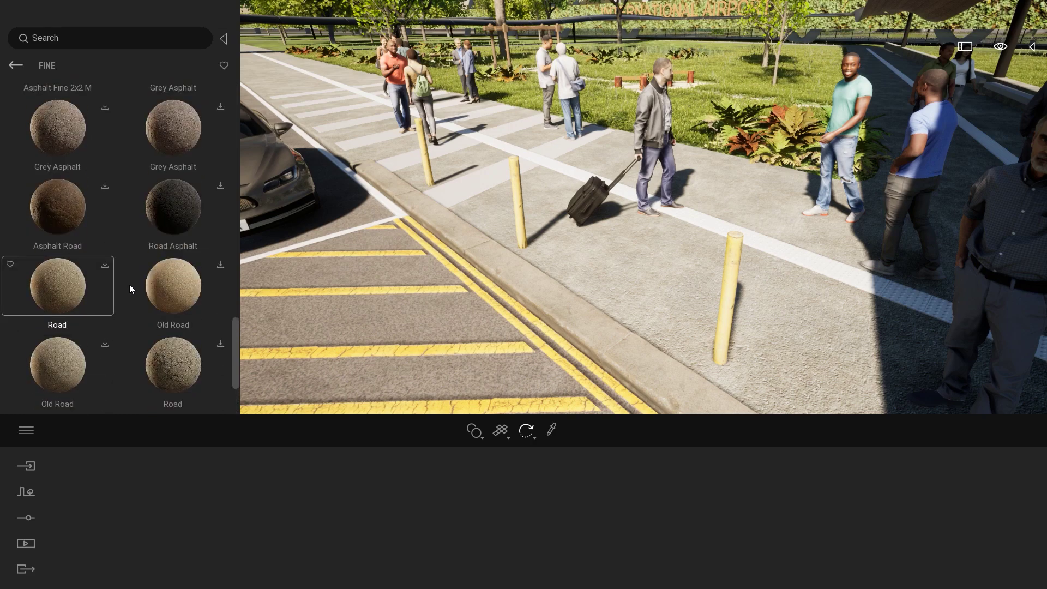
pyautogui.scroll(-5, 131, 284)
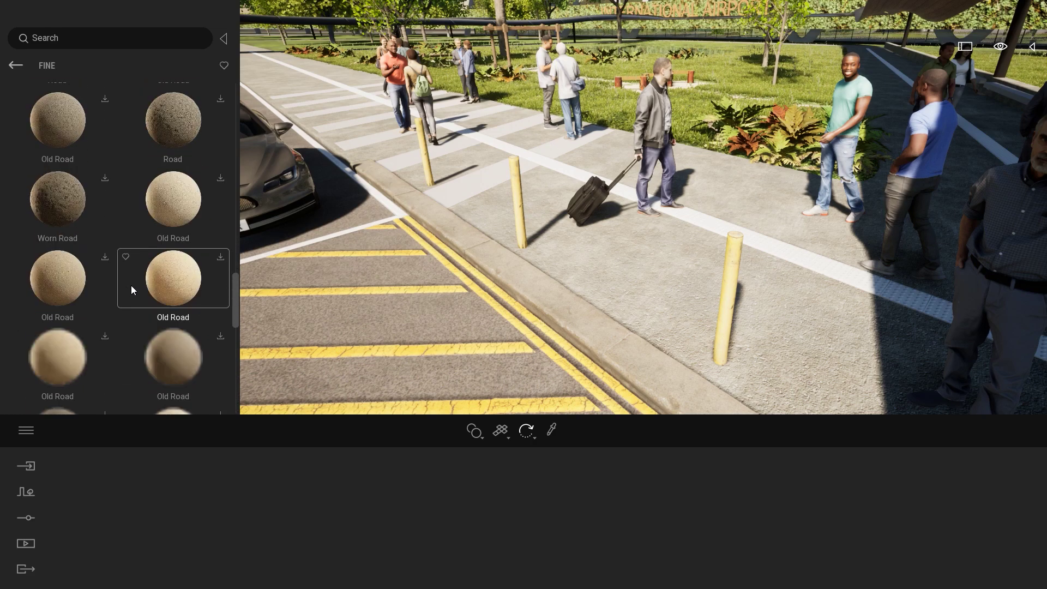
pyautogui.scroll(-3, 126, 285)
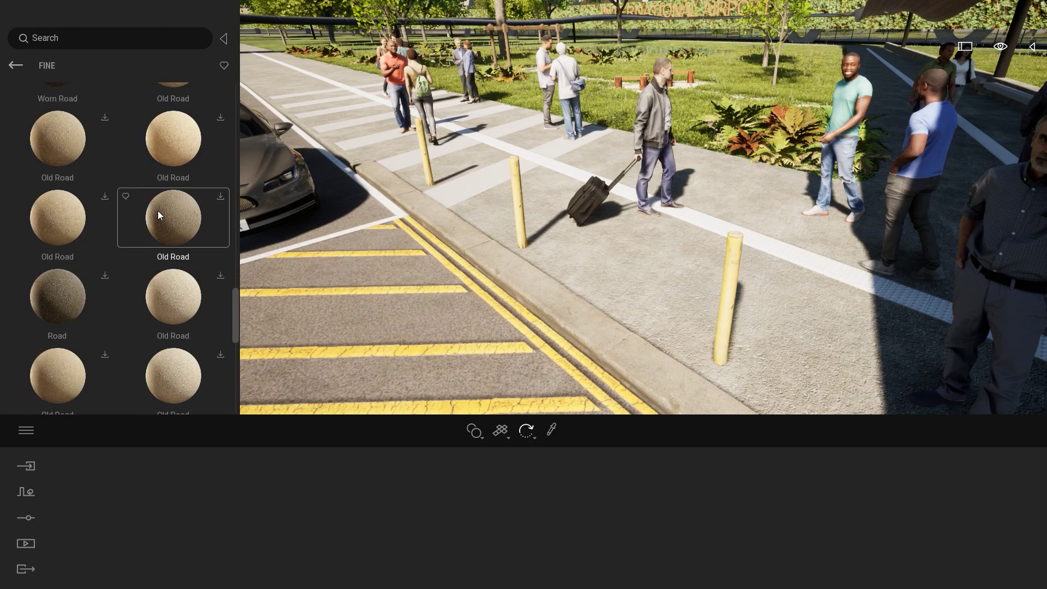
pyautogui.scroll(-4, 158, 213)
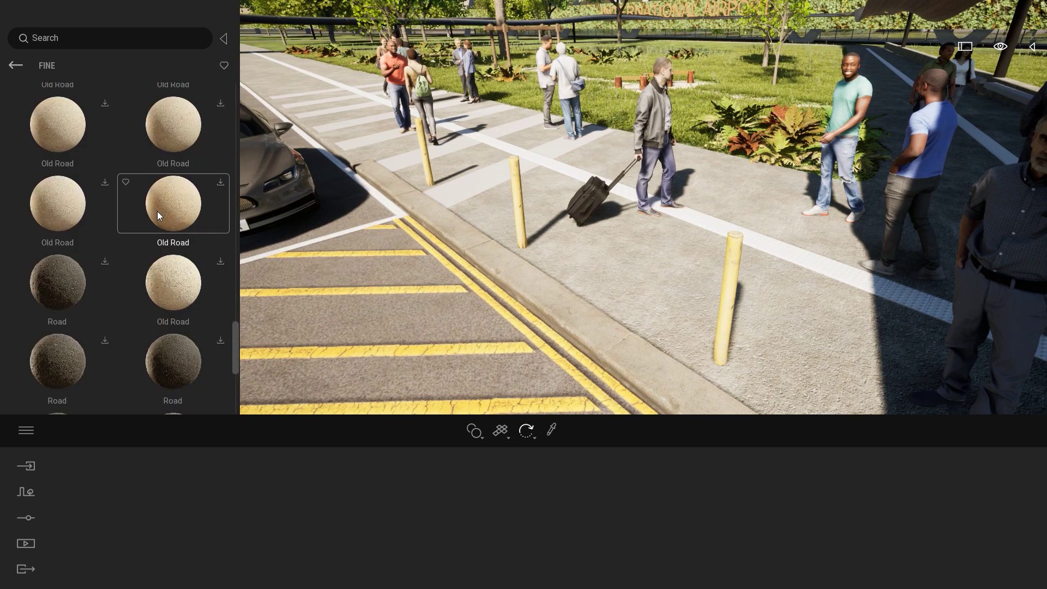
pyautogui.scroll(-3, 157, 216)
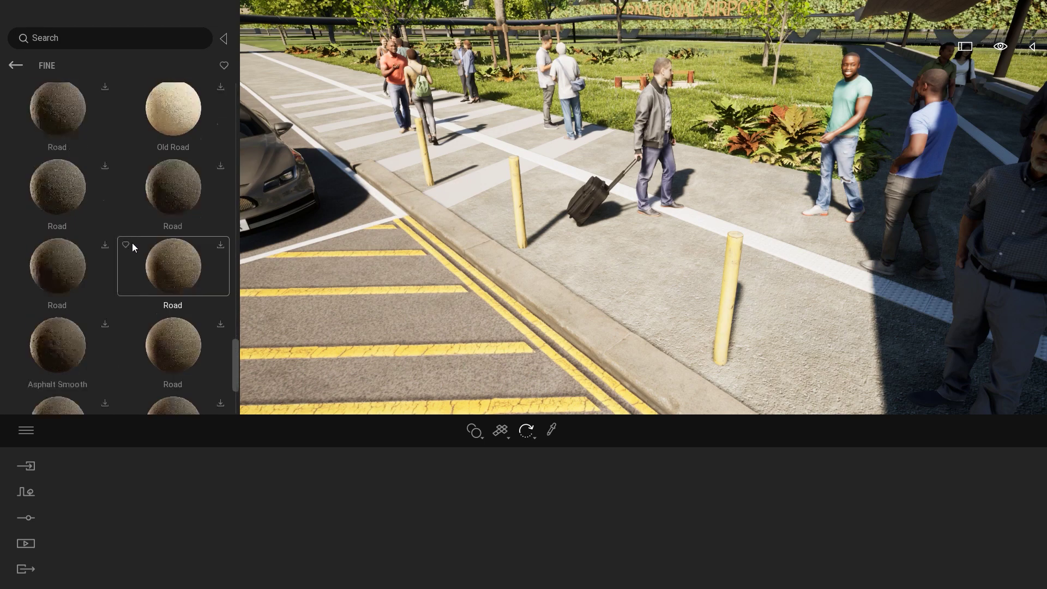
pyautogui.scroll(-3, 112, 180)
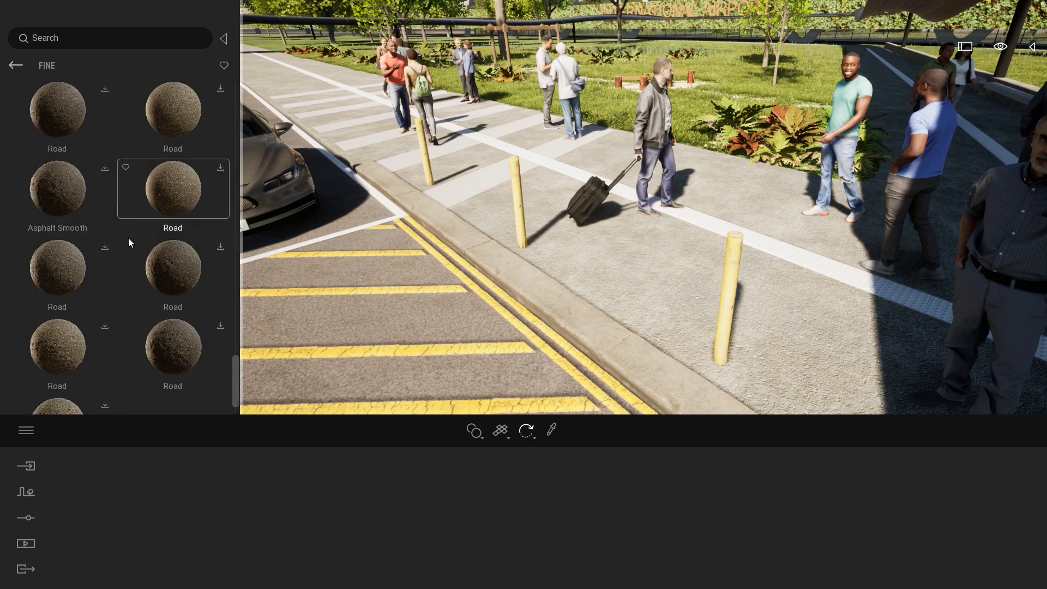
# Download the Smooth Asphalt 2x2 M material and apply it to the road surface in the no-parking zone.
pyautogui.scroll(3, 129, 245)
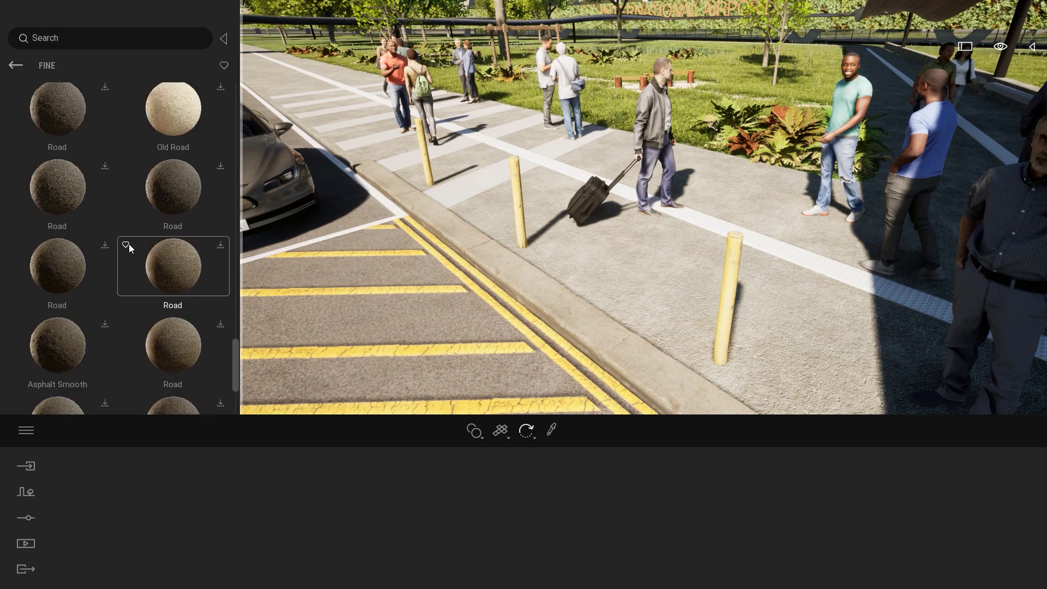
pyautogui.moveTo(228, 335); pyautogui.dragTo(229, 94)
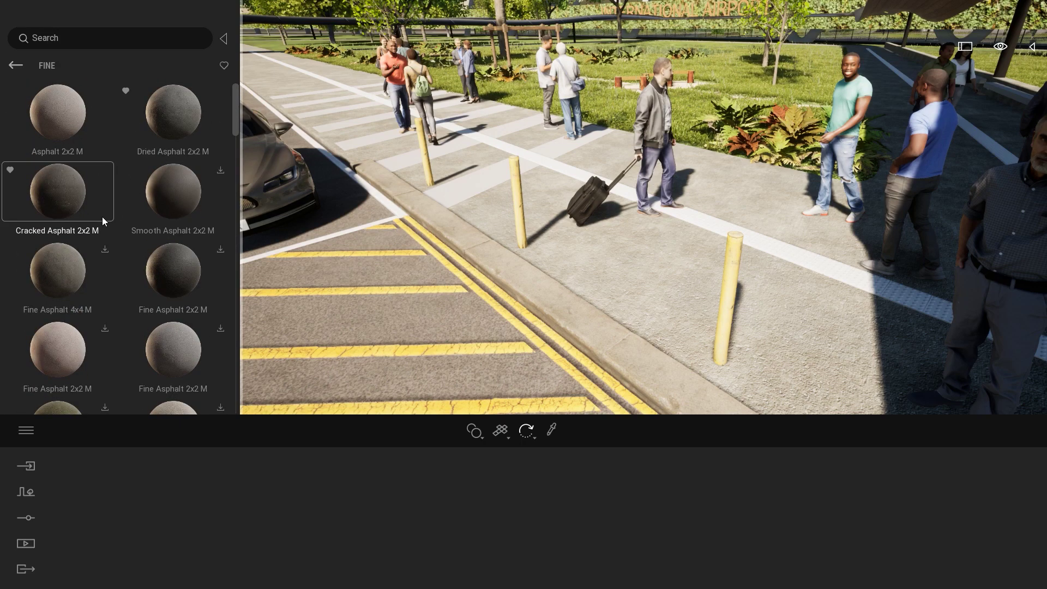
pyautogui.click(220, 172)
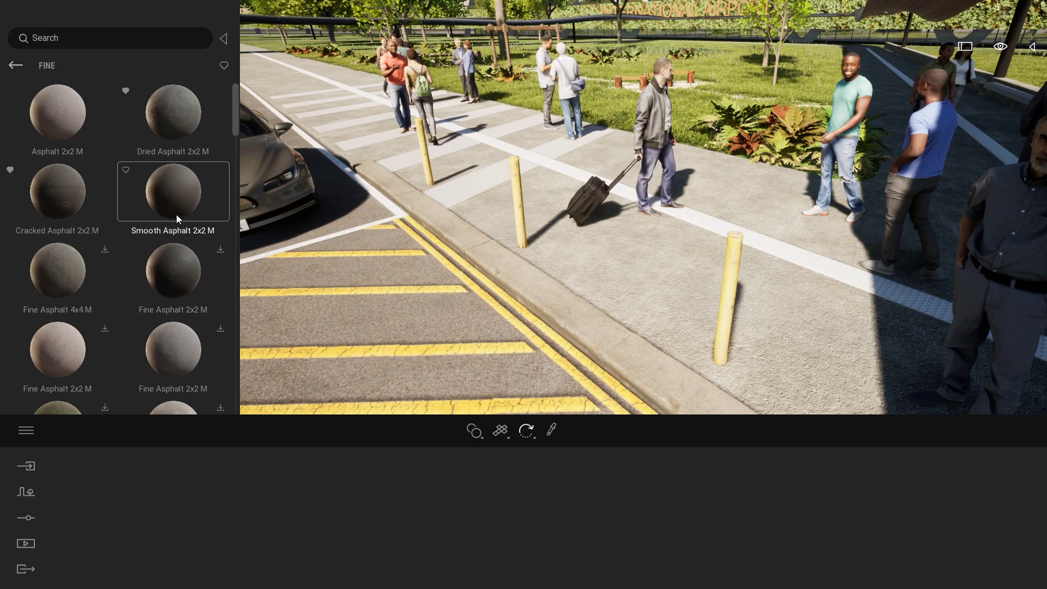
pyautogui.moveTo(165, 200); pyautogui.dragTo(459, 331)
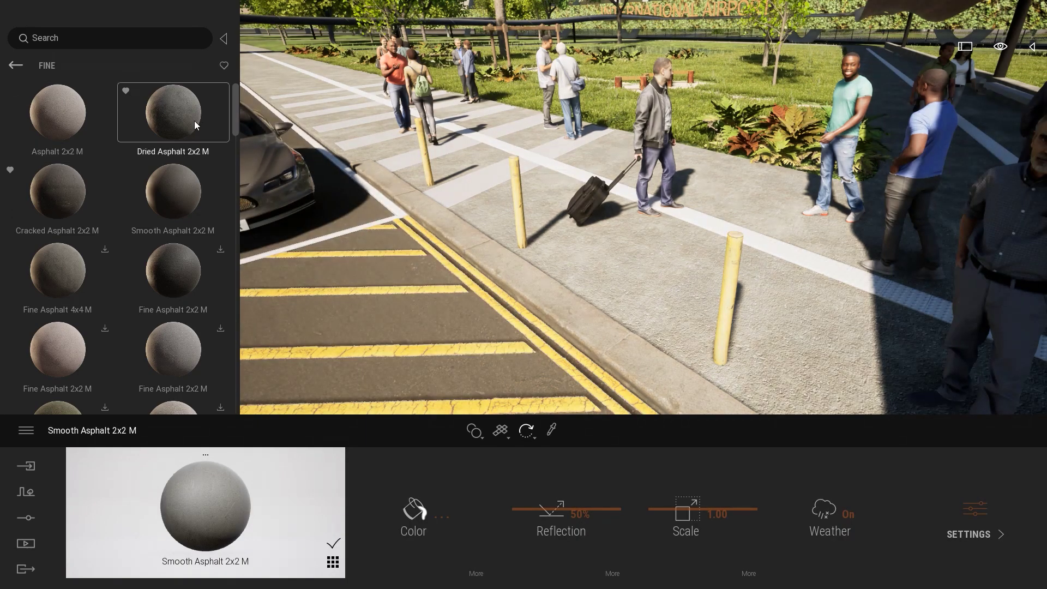
# Apply the Dried Asphalt 2x2 M material to the pavement around the yellow bollards.
pyautogui.moveTo(327, 125); pyautogui.dragTo(425, 159, button='right')
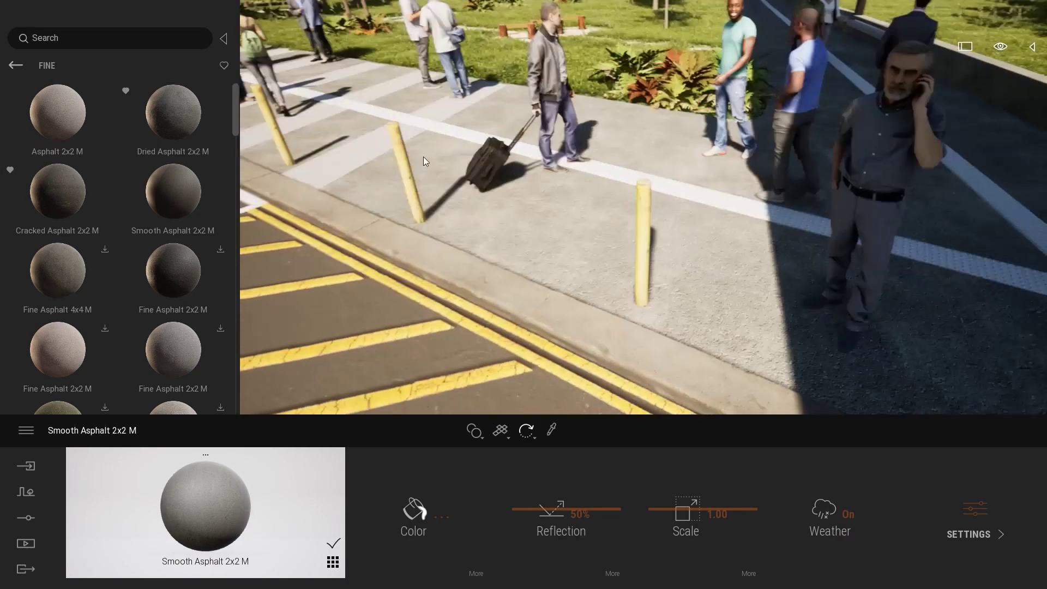
pyautogui.moveTo(159, 116); pyautogui.dragTo(590, 290)
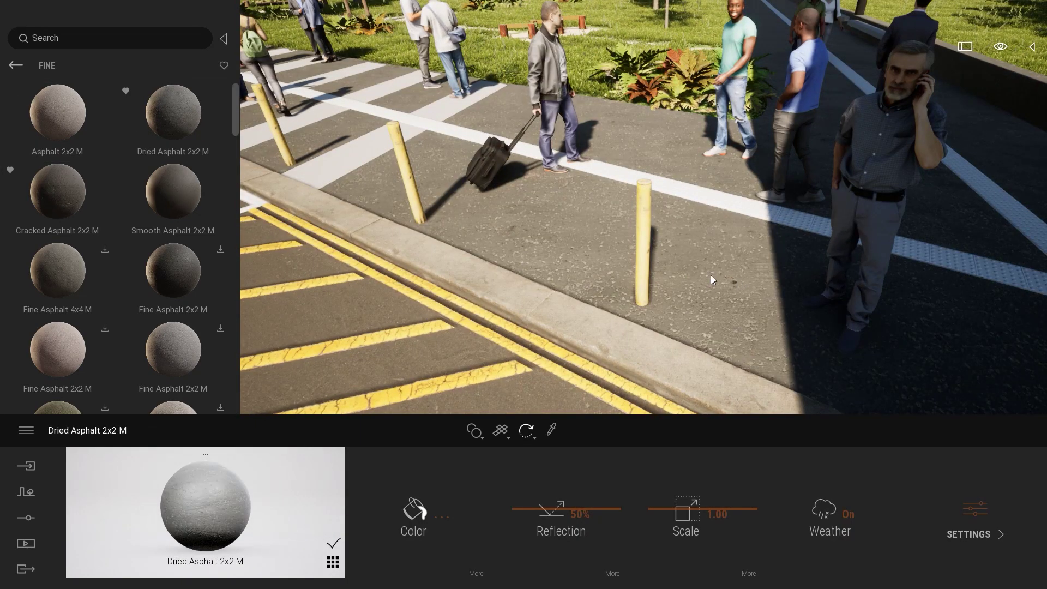
pyautogui.press('w')
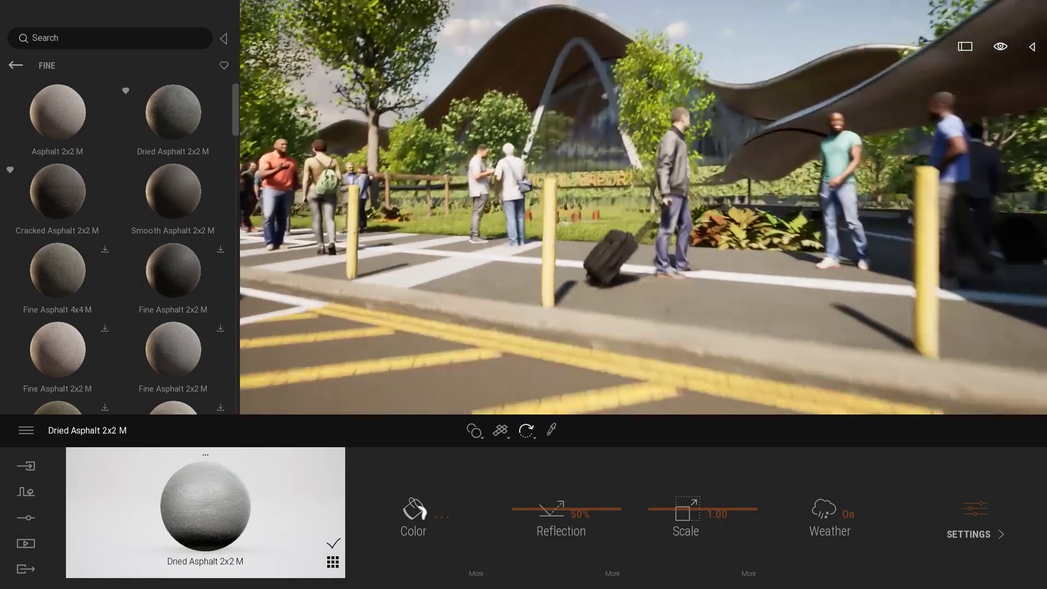
# Browse the Megascans 3D building assets, examining the beam, roof and door collections.
pyautogui.click(16, 66)
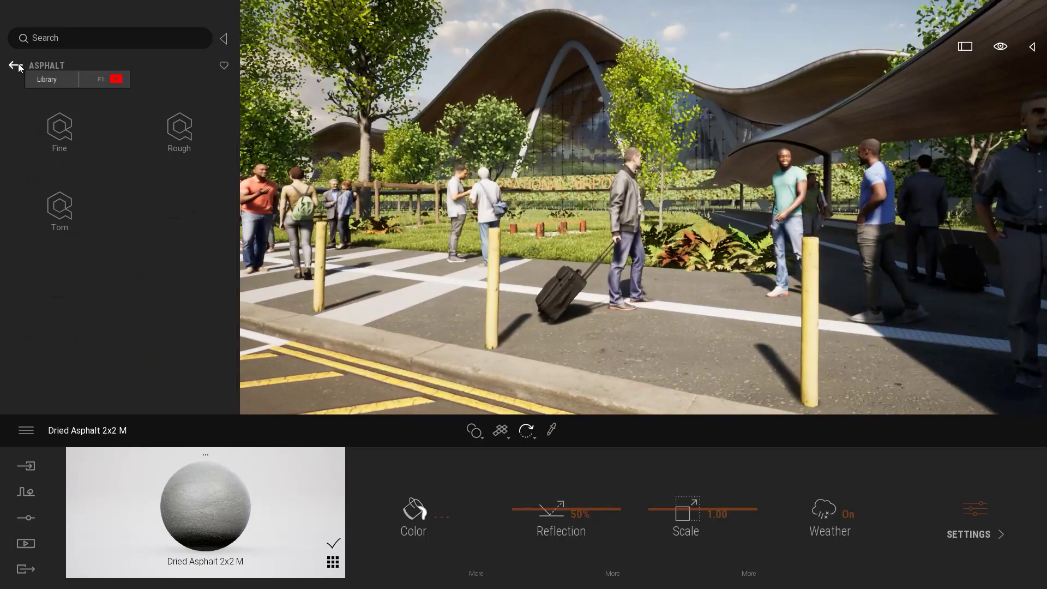
pyautogui.click(24, 12)
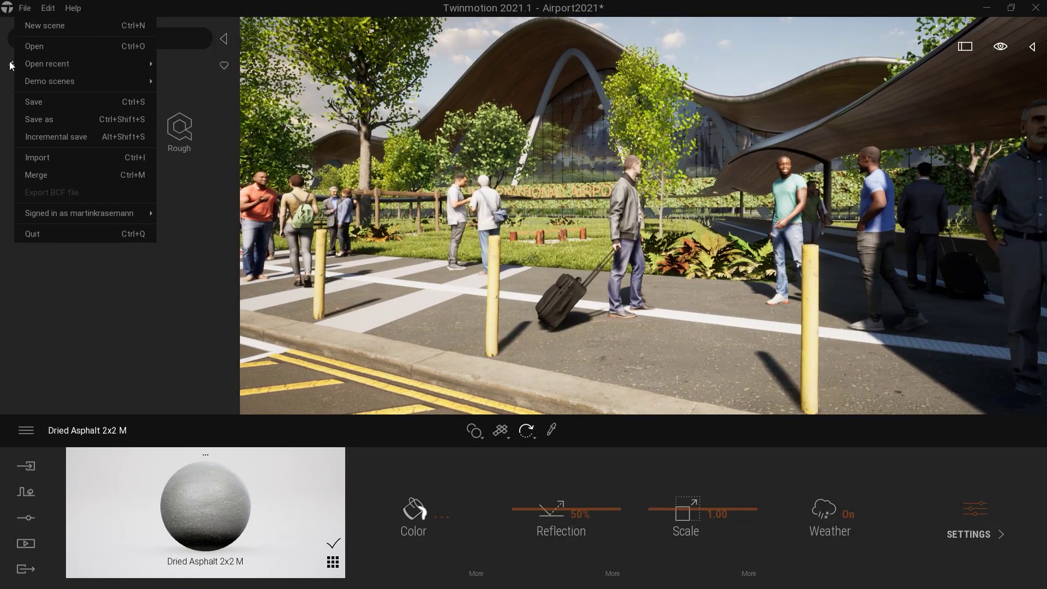
pyautogui.click(12, 65)
pyautogui.click(12, 65)
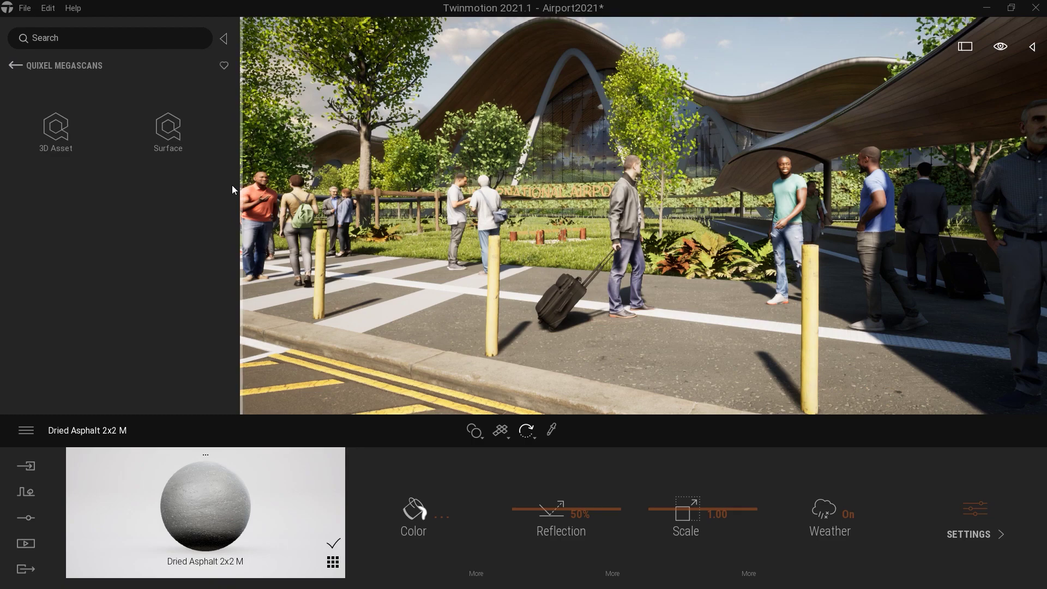
pyautogui.click(60, 131)
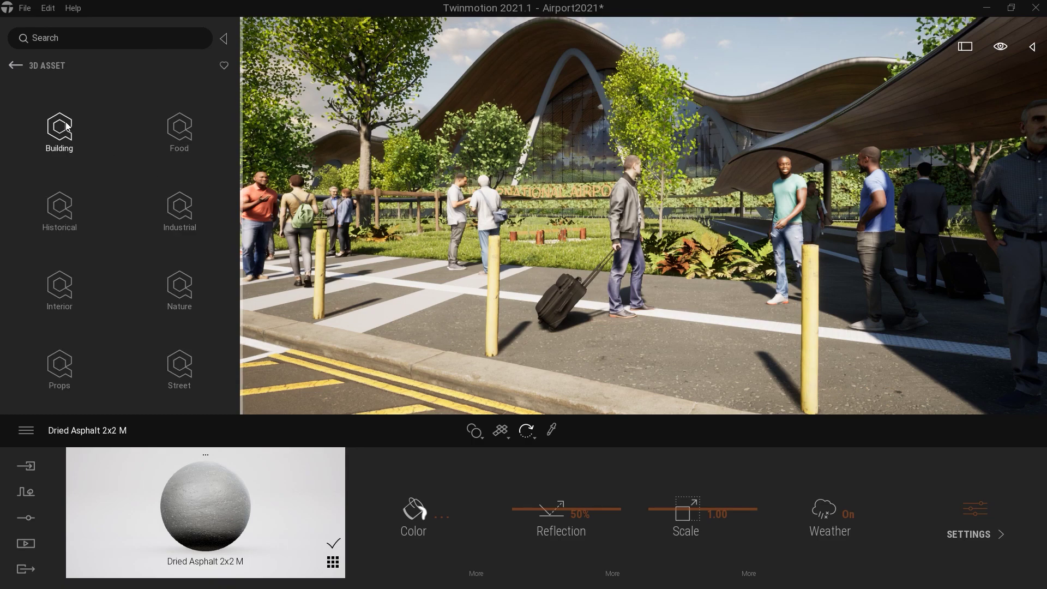
pyautogui.click(68, 127)
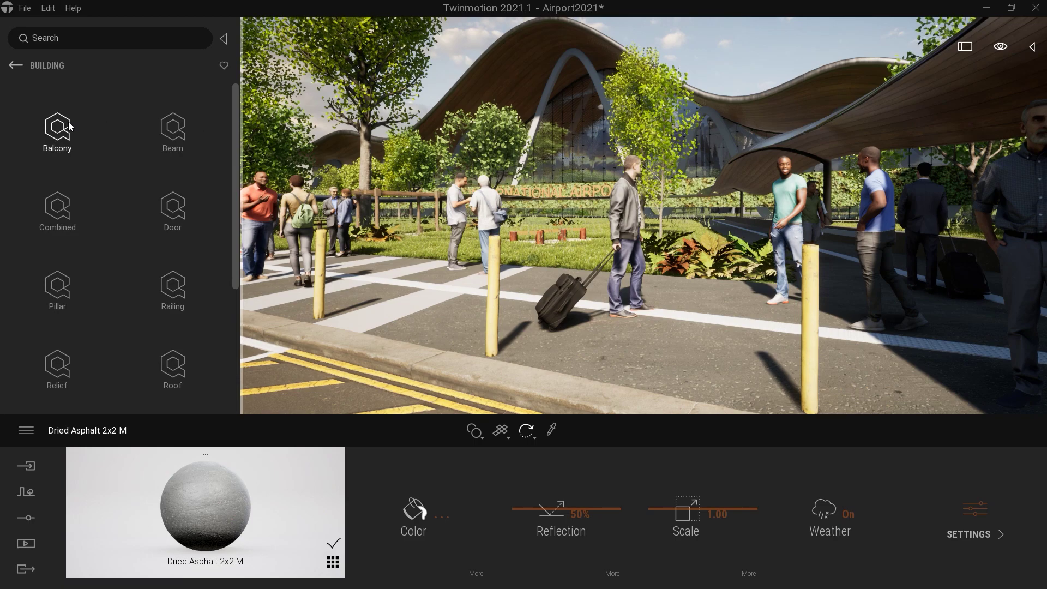
pyautogui.click(191, 116)
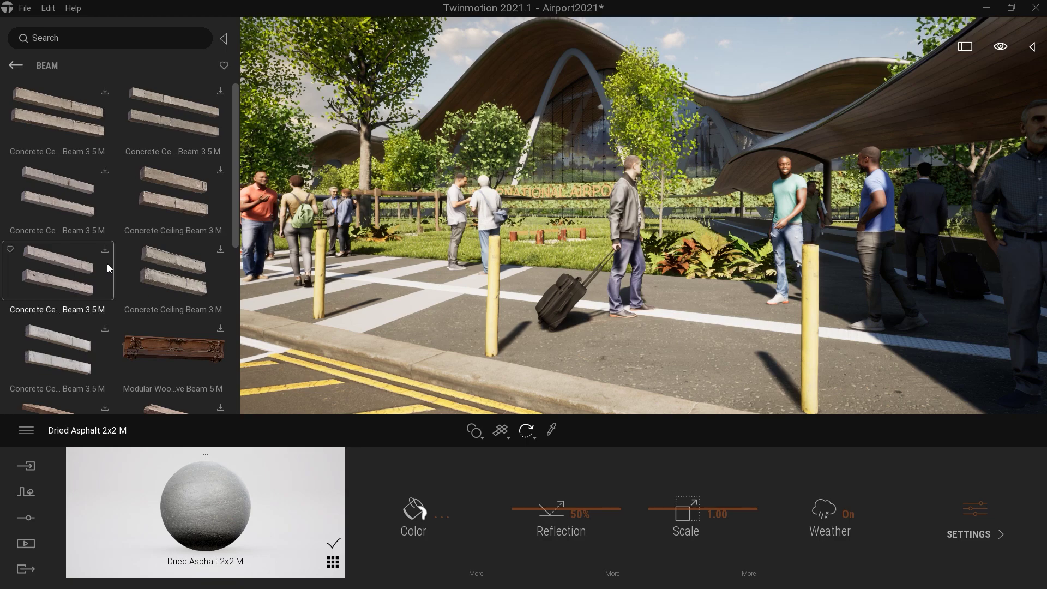
pyautogui.scroll(-1, 106, 264)
pyautogui.click(9, 67)
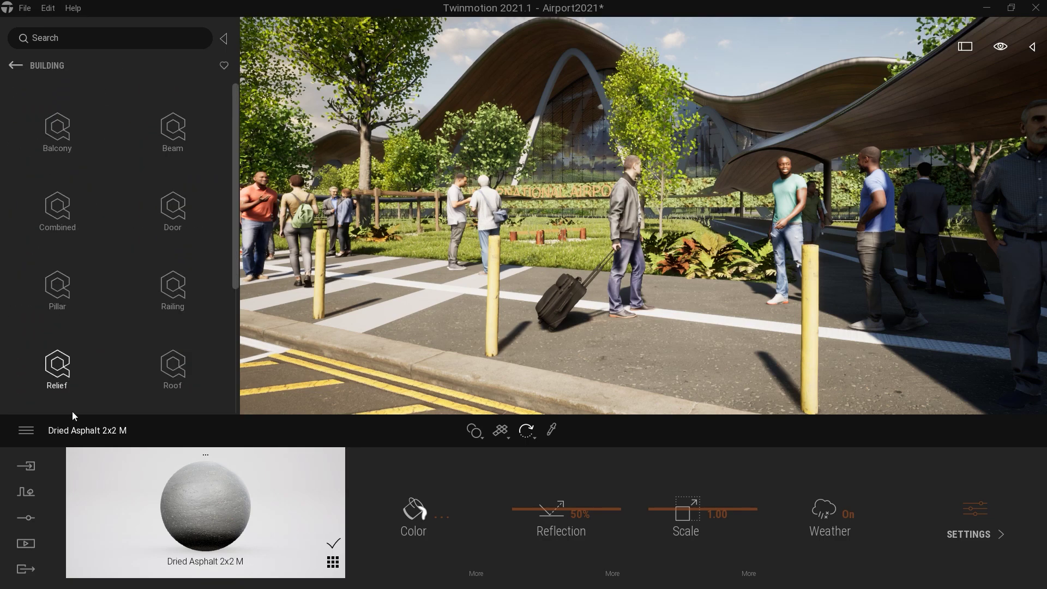
pyautogui.click(175, 370)
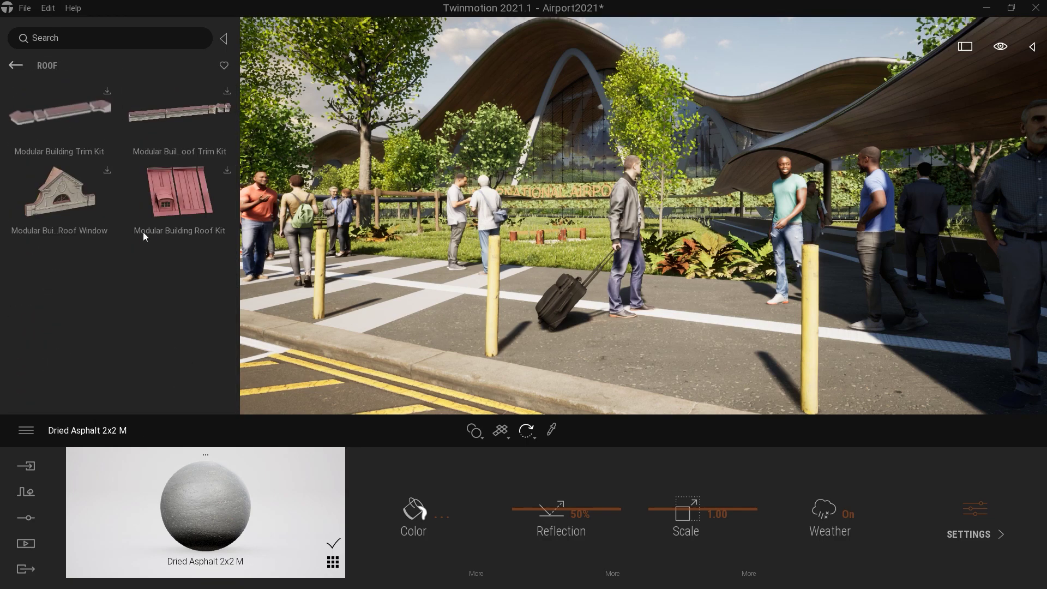
pyautogui.click(14, 66)
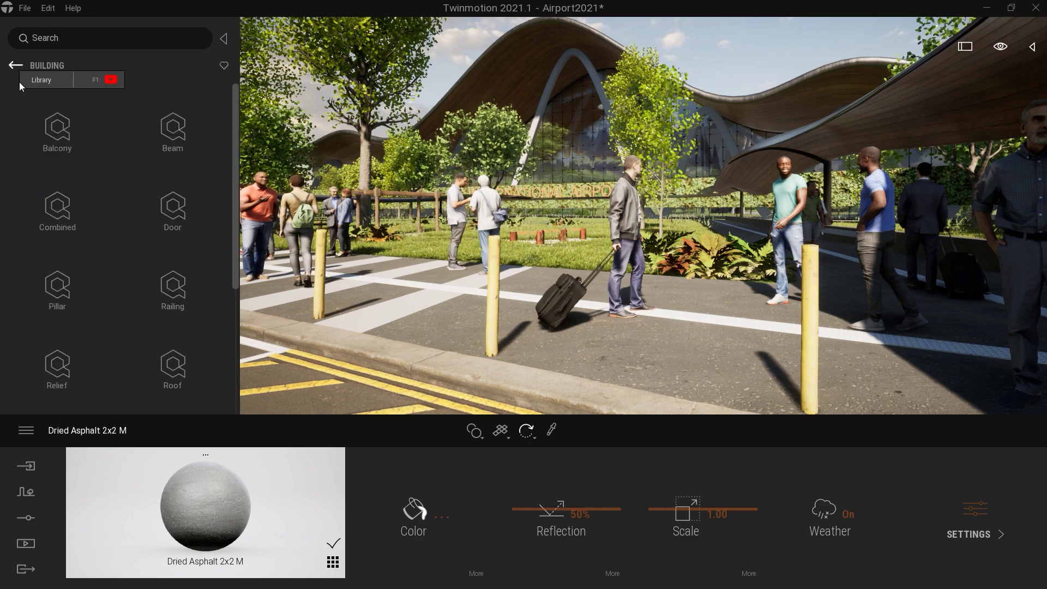
pyautogui.click(178, 211)
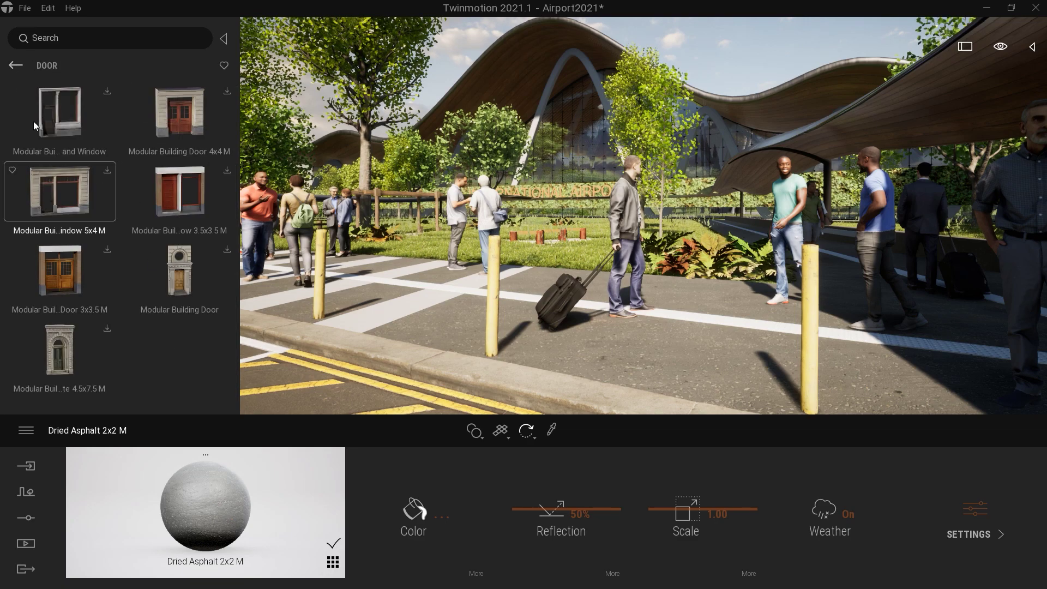
pyautogui.click(14, 65)
pyautogui.click(15, 65)
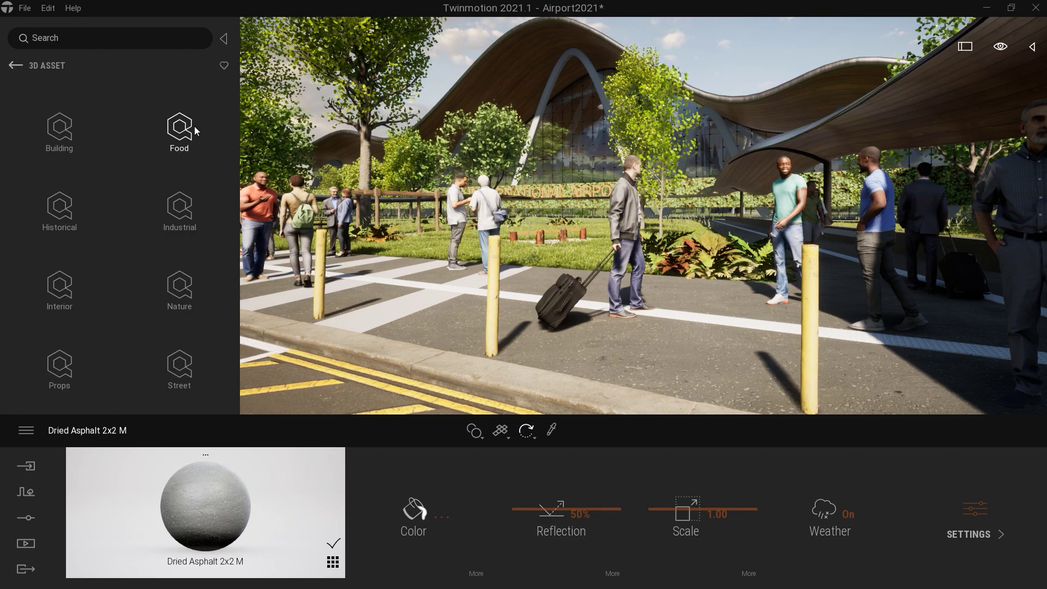
pyautogui.scroll(-3, 700, 224)
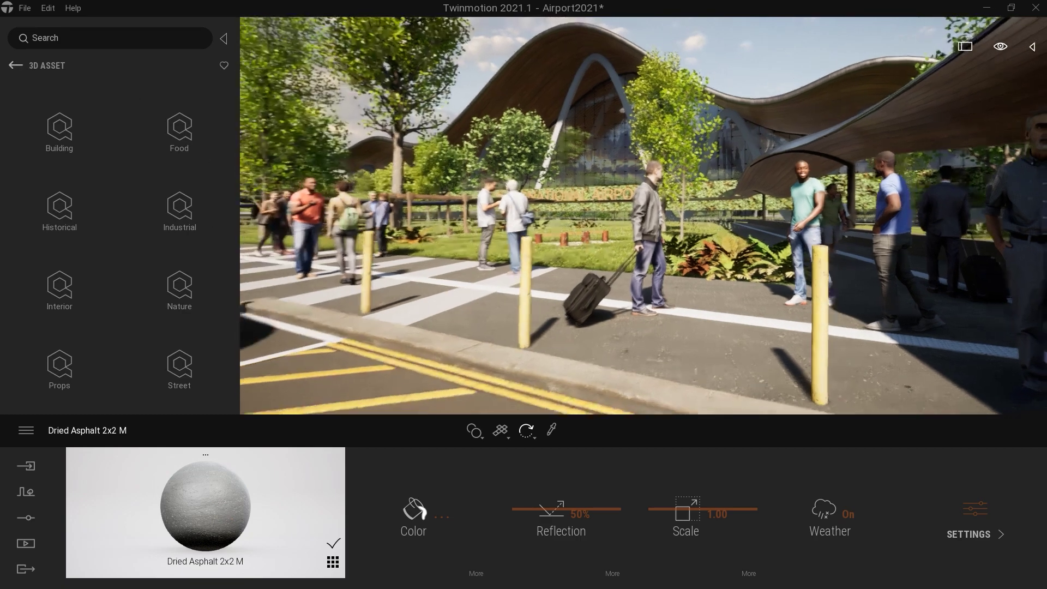
pyautogui.press('s')
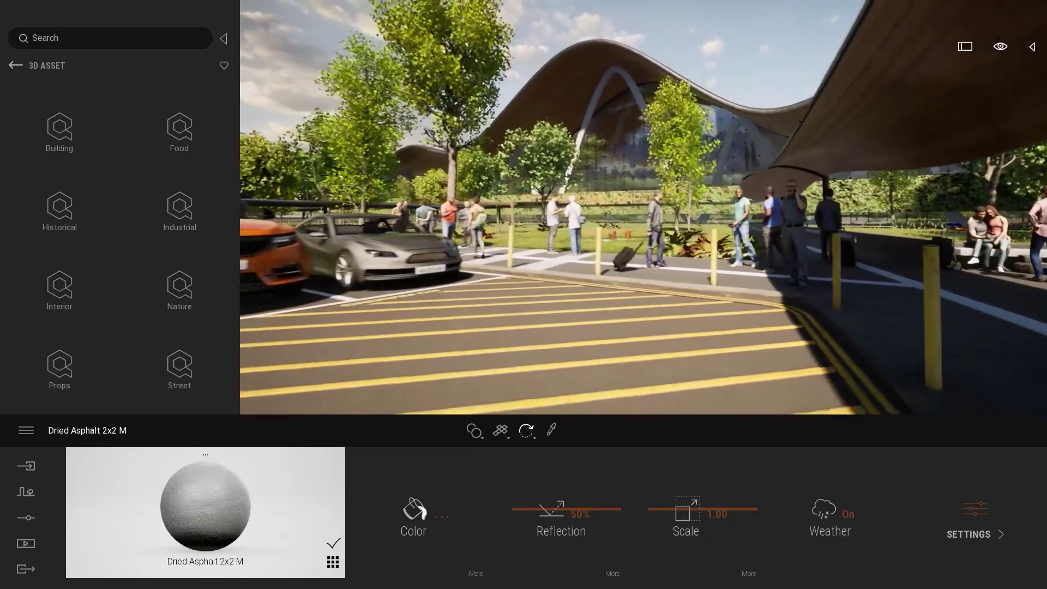